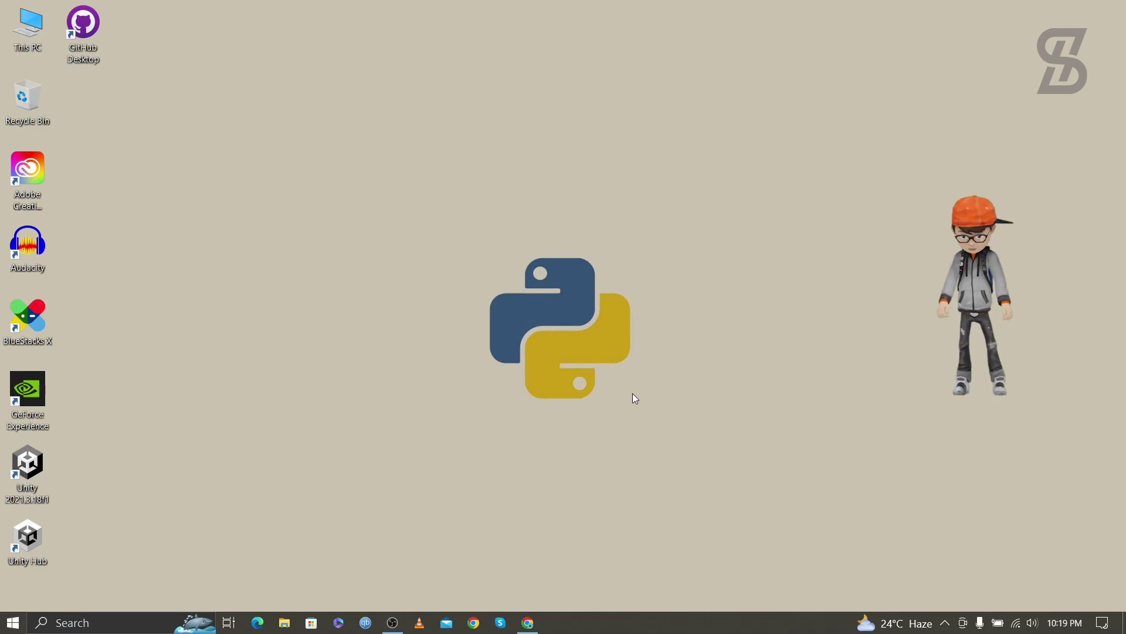
Return to the Google results for 'python' and open the 'Welcome to Python.org' result
{"action": "left_click", "coordinate": [529, 624]}
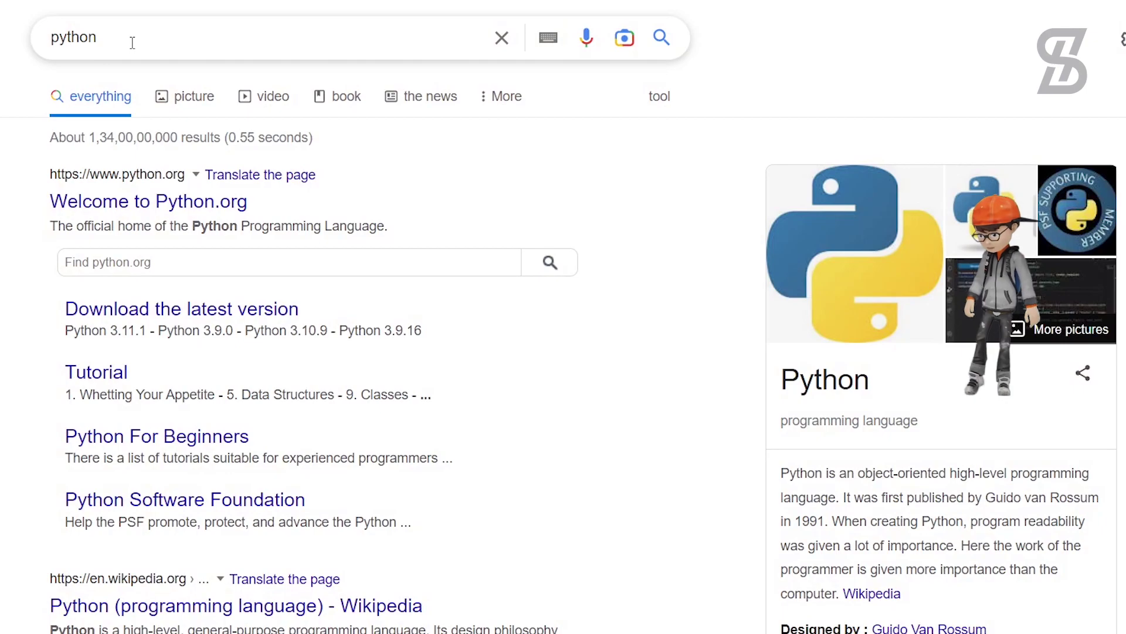
{"action": "left_click_drag", "start_coordinate": [210, 88], "coordinate": [140, 95]}
{"action": "left_click", "coordinate": [41, 117]}
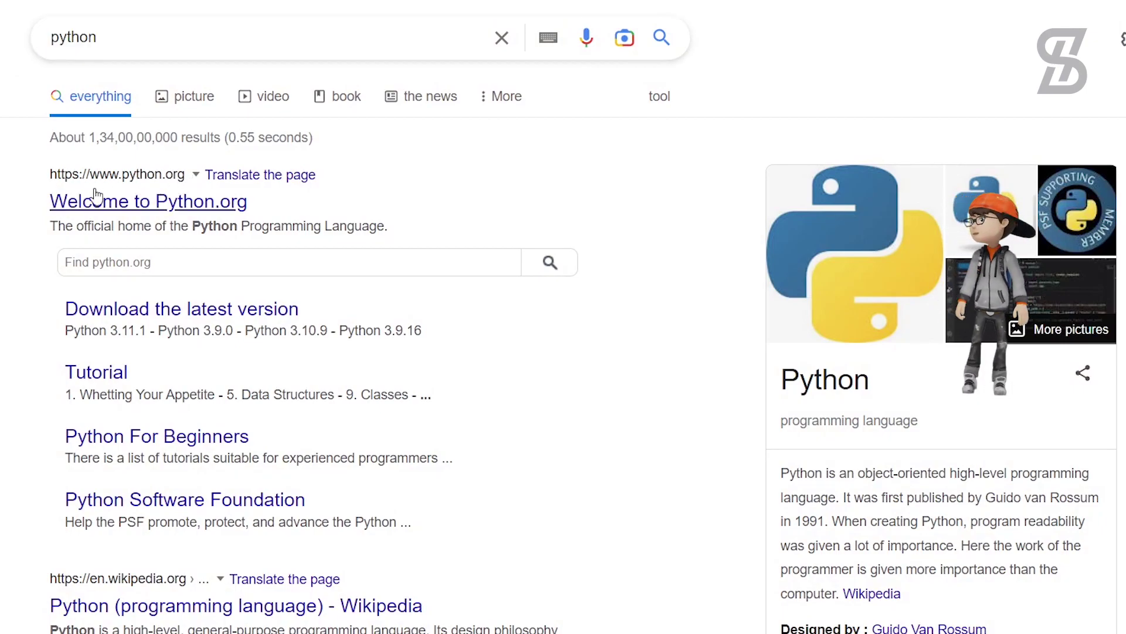
{"action": "left_click", "coordinate": [166, 205]}
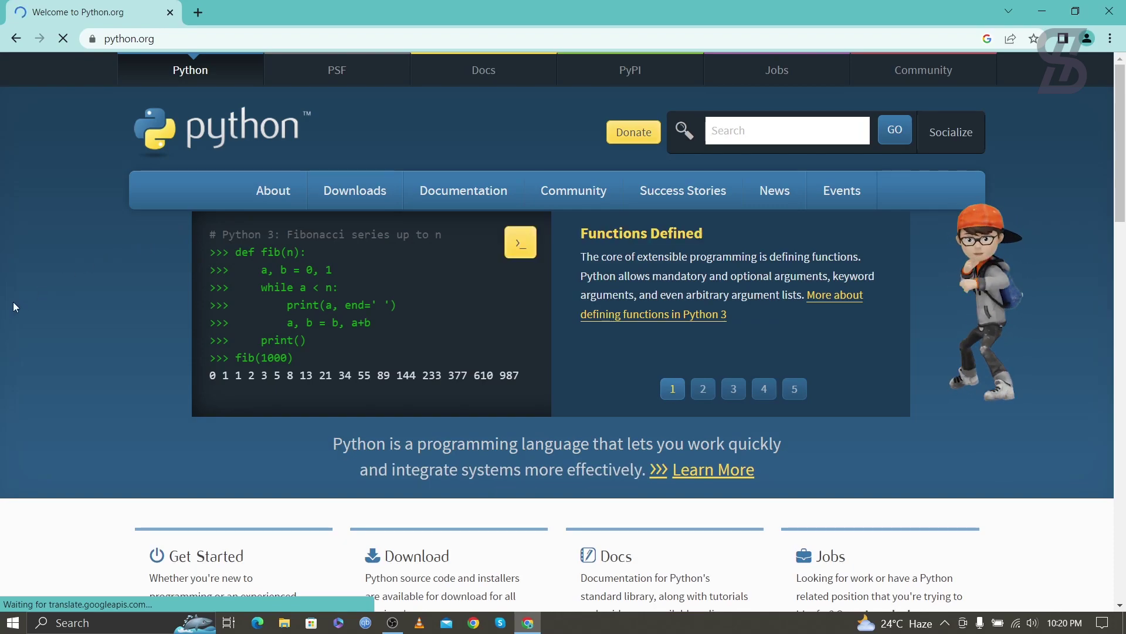
Start the Python 3.11.2 Windows installer download from the python.org Downloads page
{"action": "mouse_move", "coordinate": [468, 191]}
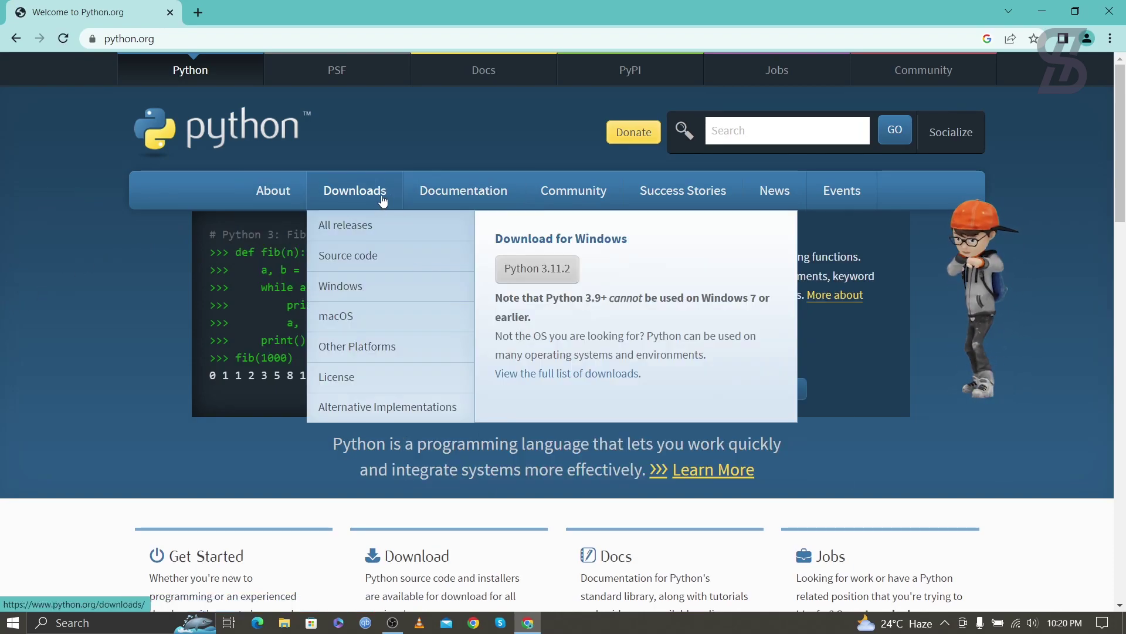
{"action": "left_click", "coordinate": [360, 201]}
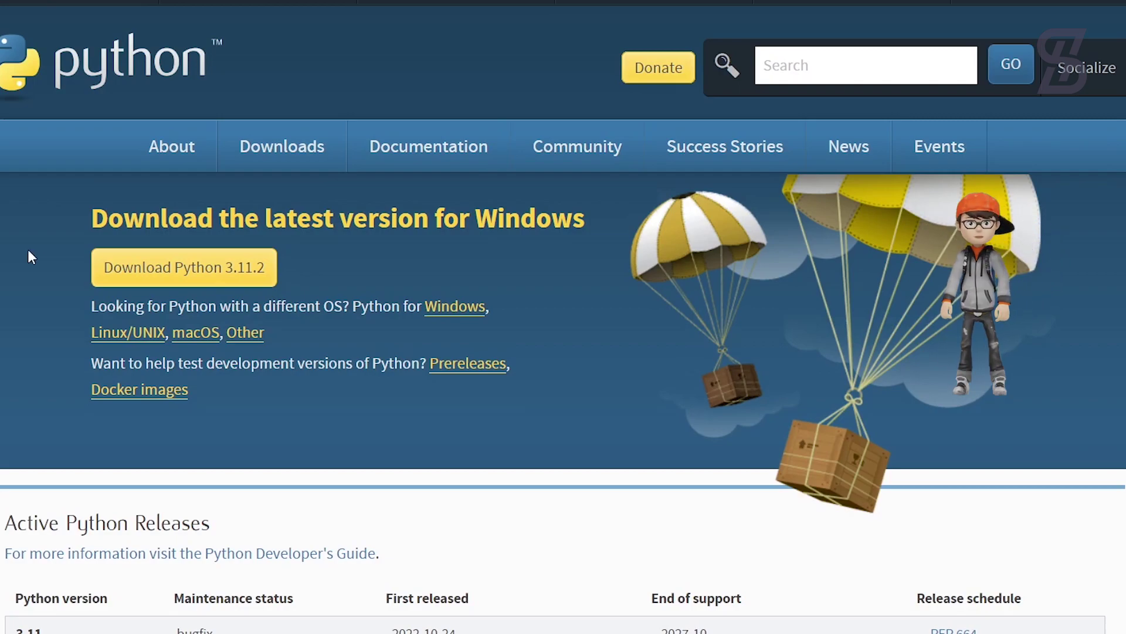
{"action": "left_click", "coordinate": [160, 270]}
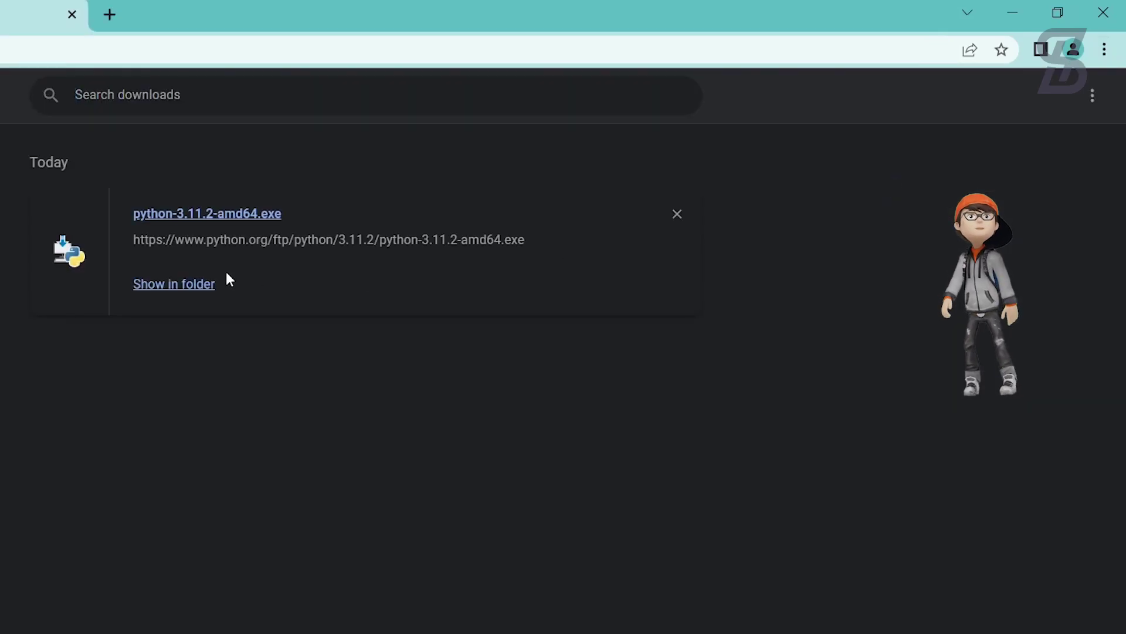
Show python-3.11.2-amd64.exe in Downloads as large icons and launch it
{"action": "left_click", "coordinate": [214, 283]}
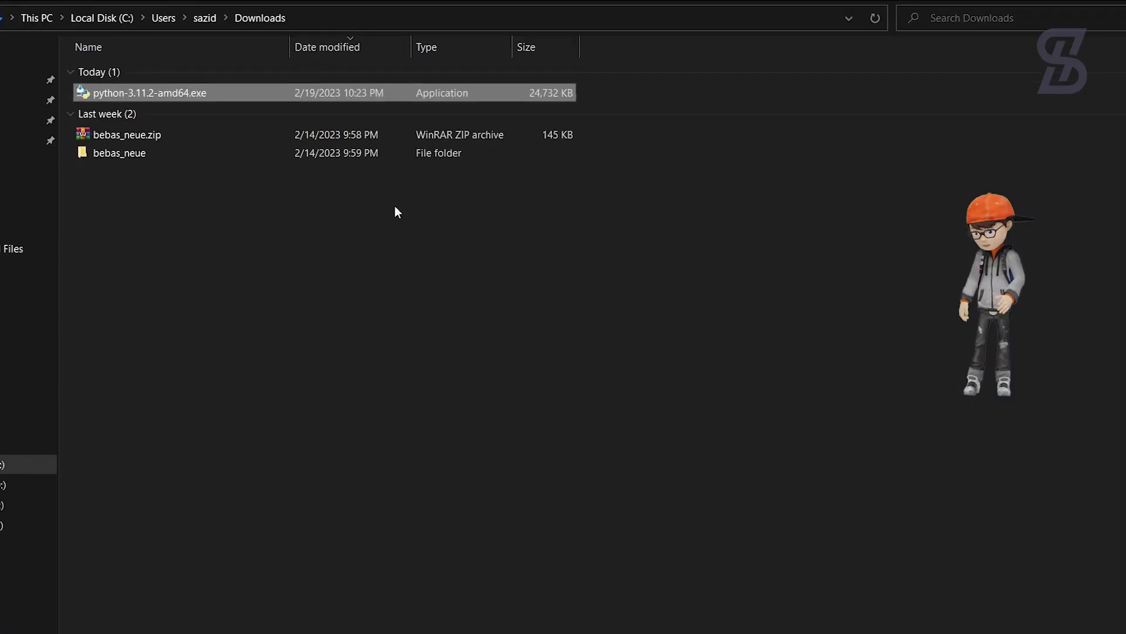
{"action": "key", "text": "ctrl+shift+2"}
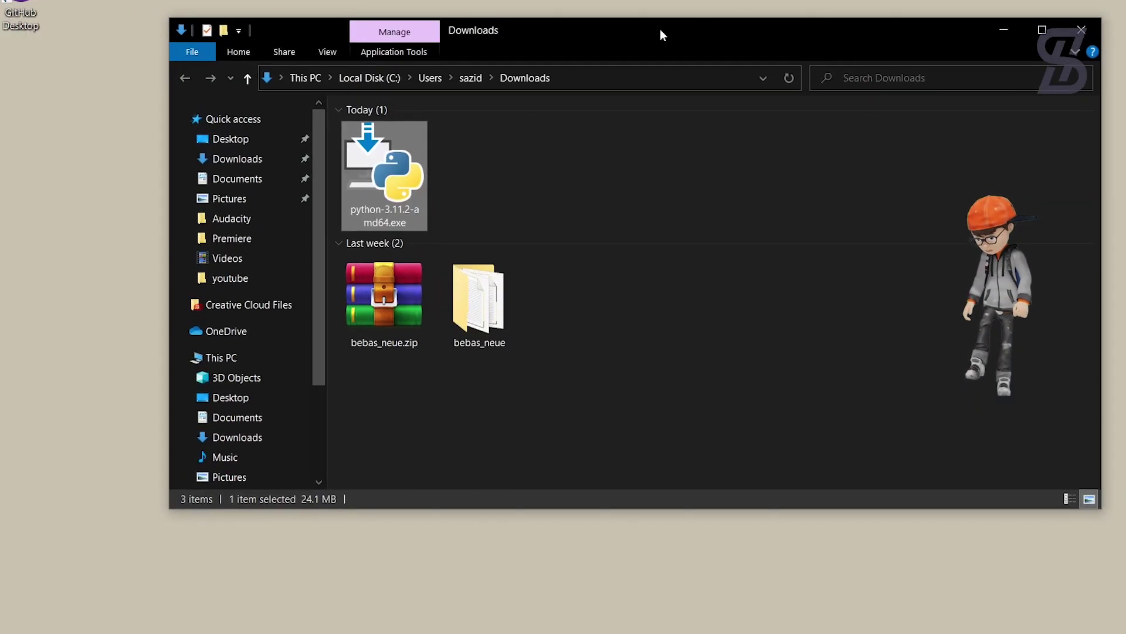
{"action": "left_click_drag", "start_coordinate": [660, 35], "coordinate": [711, 42]}
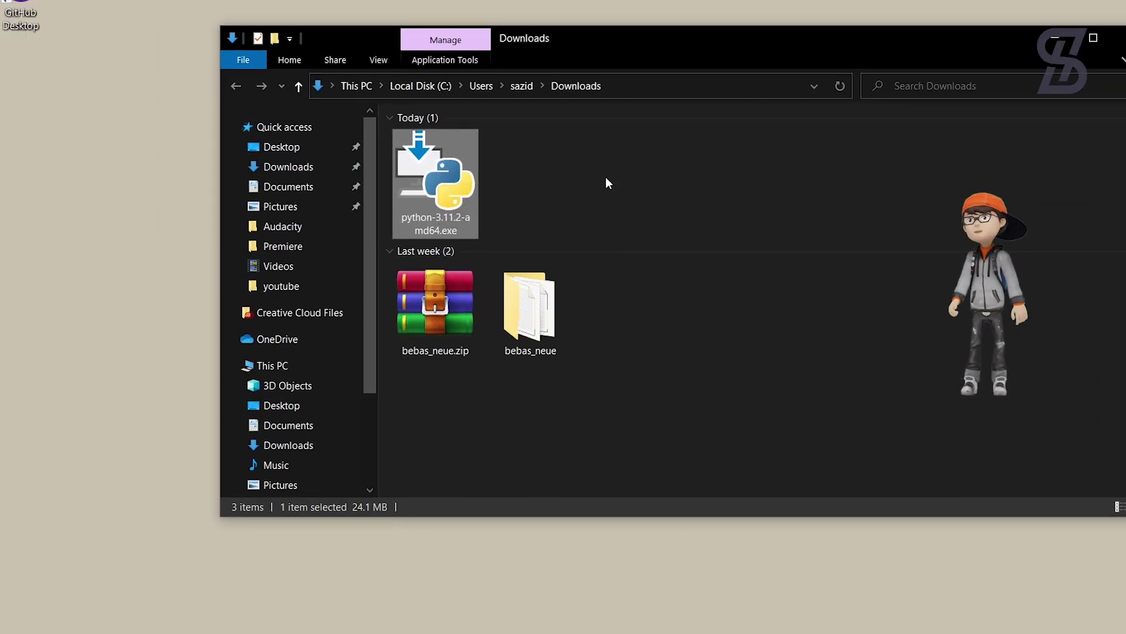
{"action": "double_click", "coordinate": [422, 166]}
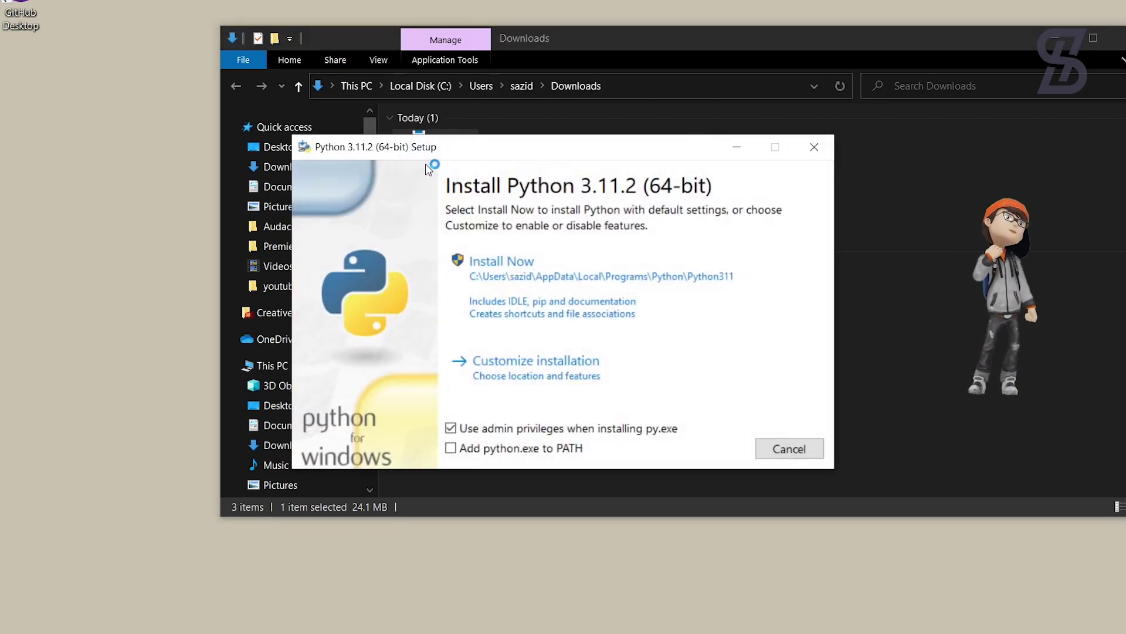
Tick 'Add python.exe to PATH' and choose Customize installation to reach Optional Features
{"action": "left_click", "coordinate": [1056, 39]}
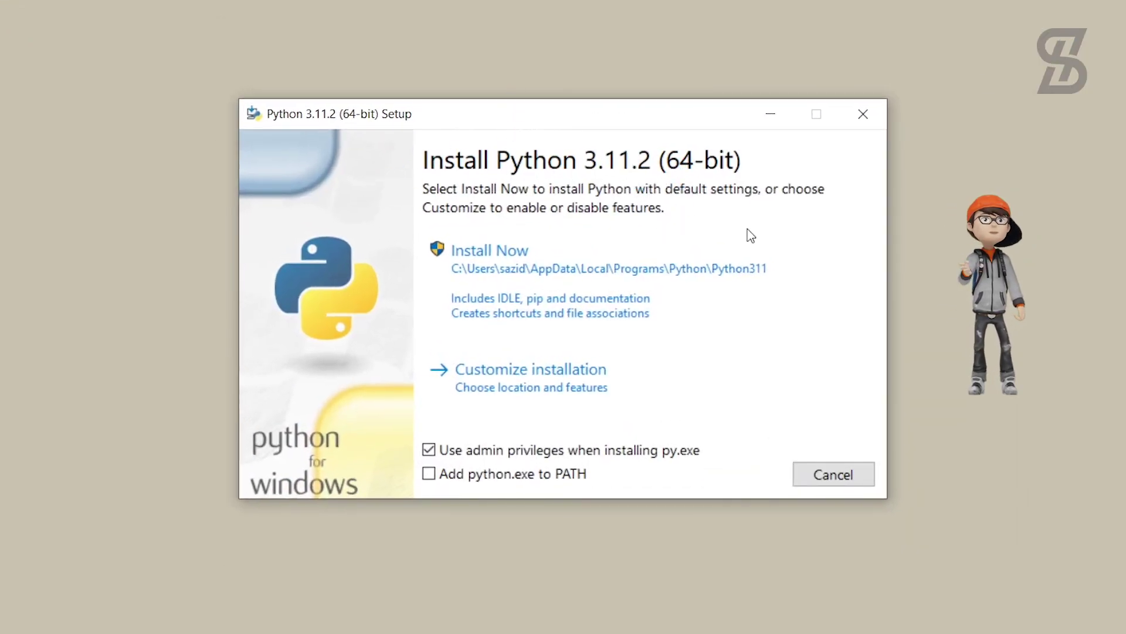
{"action": "left_click", "coordinate": [431, 480]}
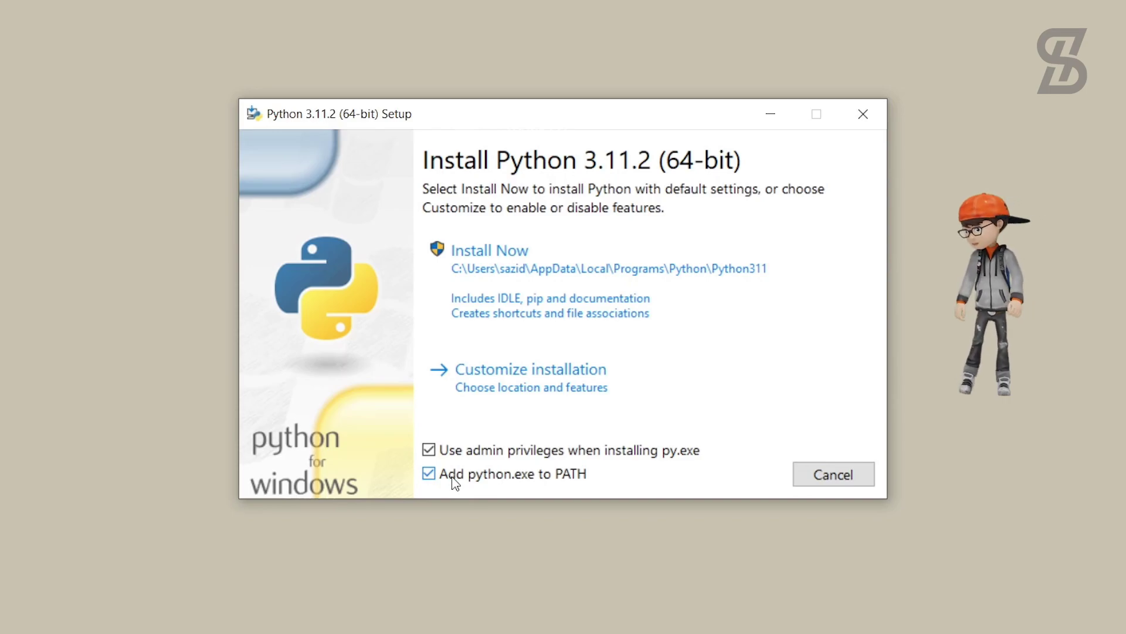
{"action": "left_click", "coordinate": [532, 390]}
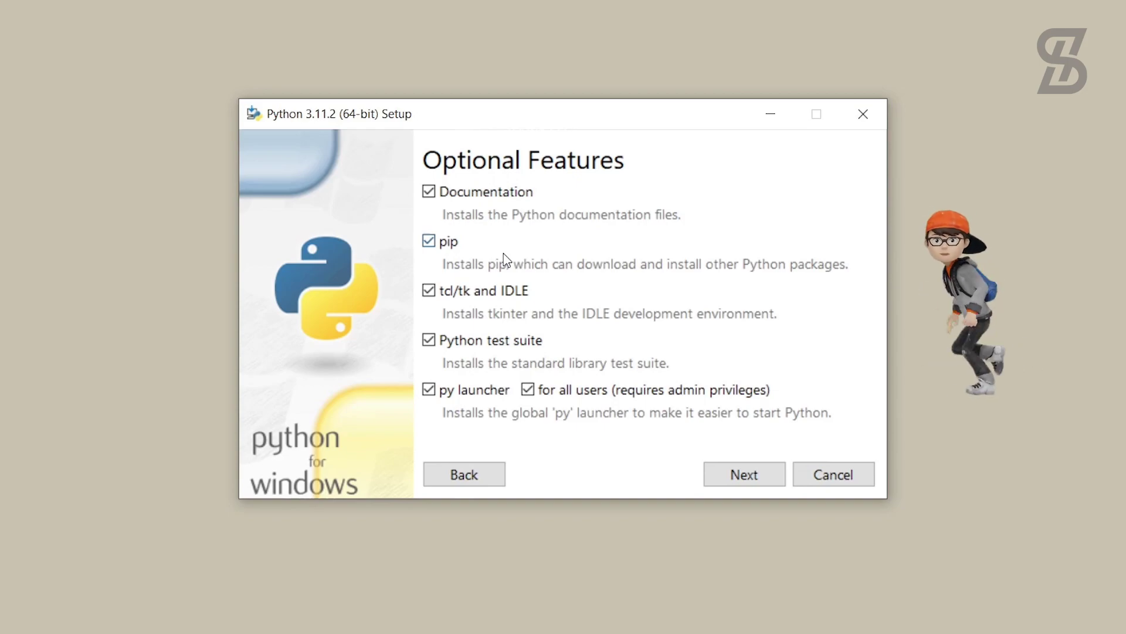
Keep pip enabled, install Python 3.11 for all users, and close setup when finished
{"action": "left_click", "coordinate": [430, 245]}
{"action": "left_click", "coordinate": [430, 246]}
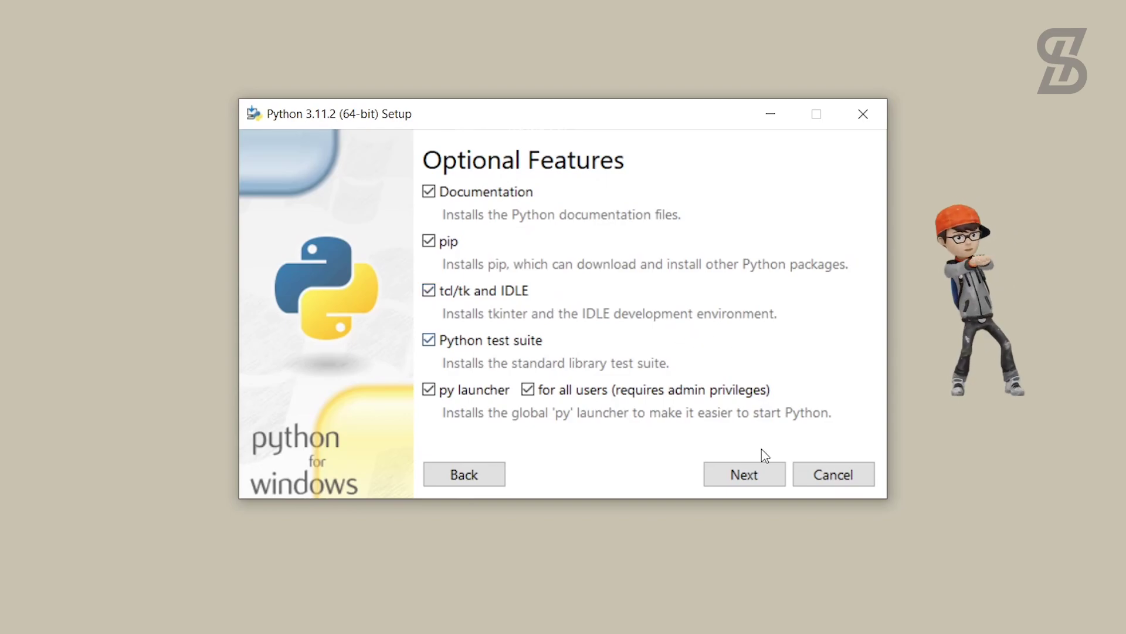
{"action": "left_click", "coordinate": [740, 473]}
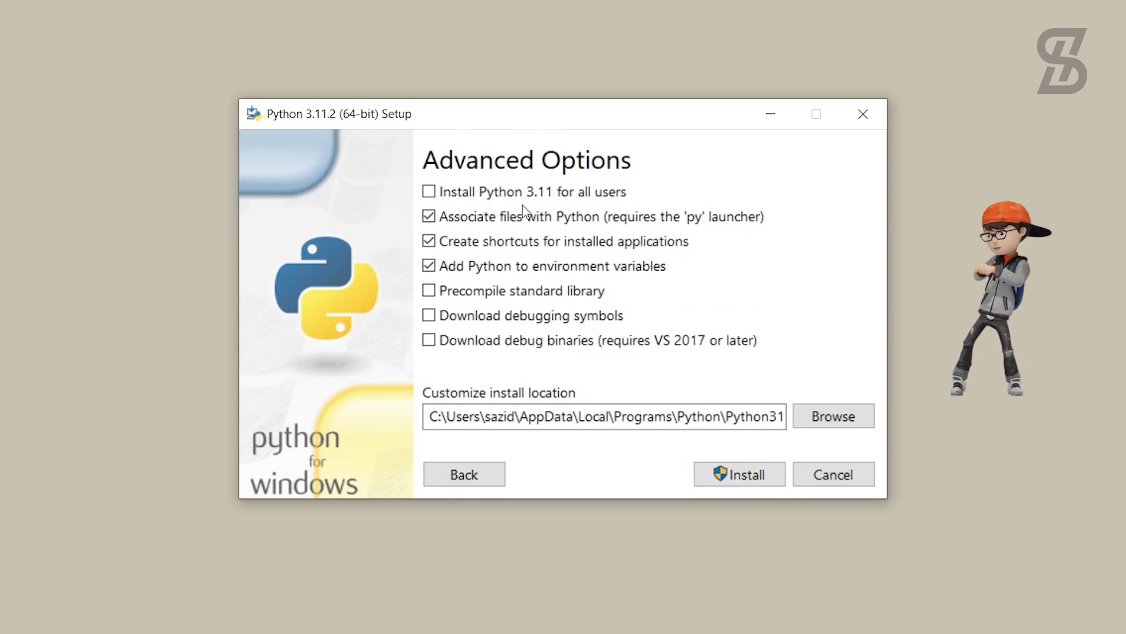
{"action": "left_click", "coordinate": [429, 192]}
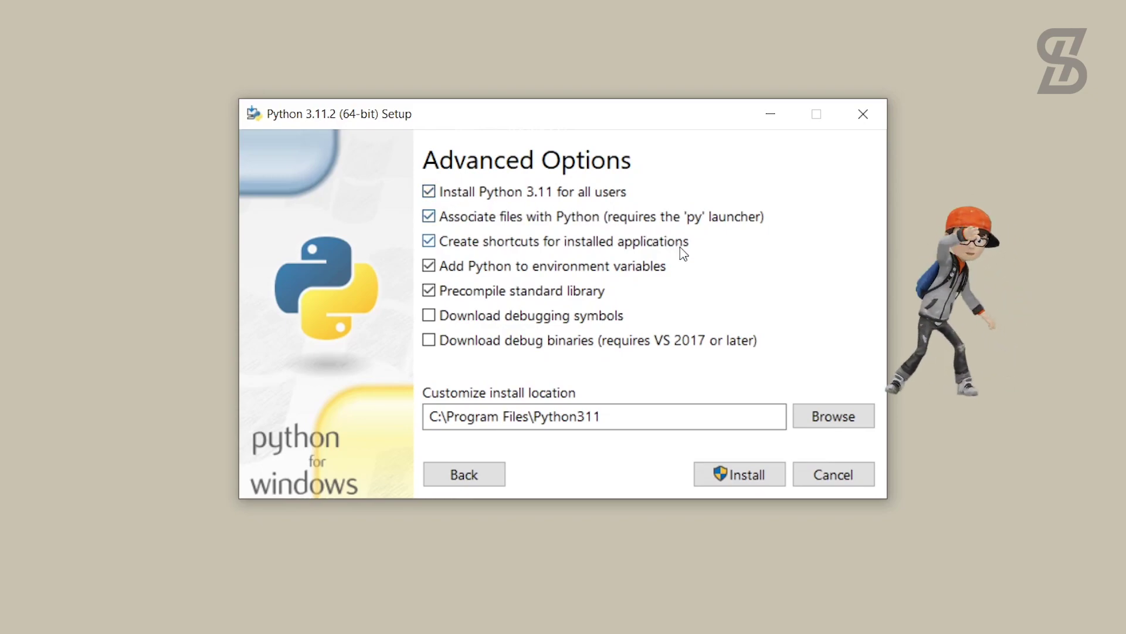
{"action": "left_click", "coordinate": [746, 481]}
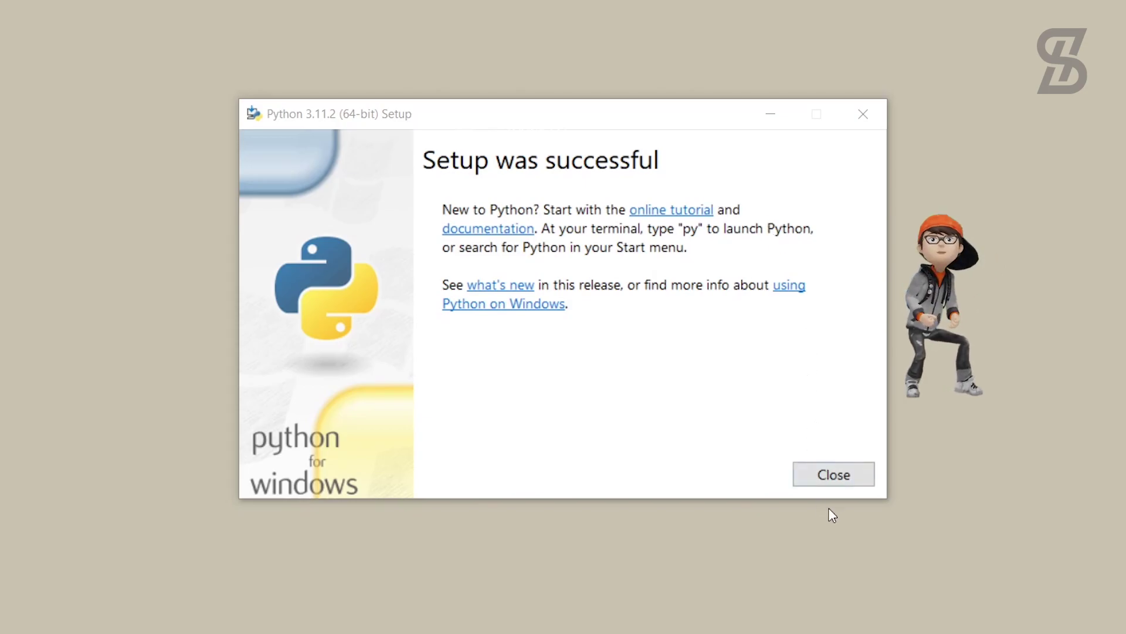
{"action": "left_click", "coordinate": [834, 476]}
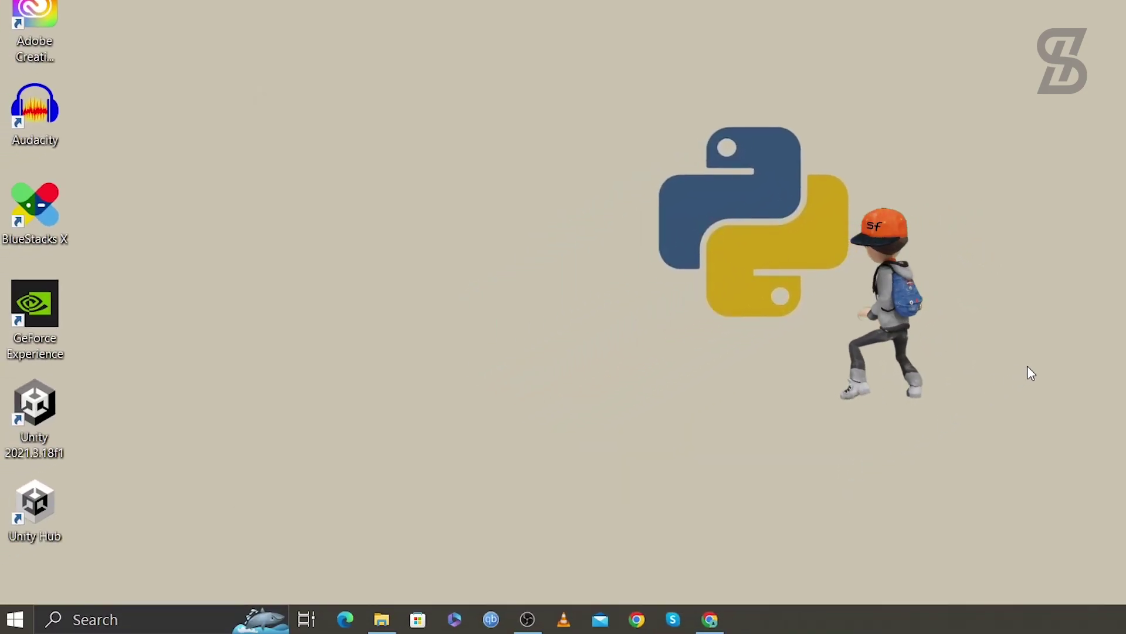
Open Command Prompt by searching Windows for cmd
{"action": "left_click", "coordinate": [115, 621]}
{"action": "type", "text": "cm"}
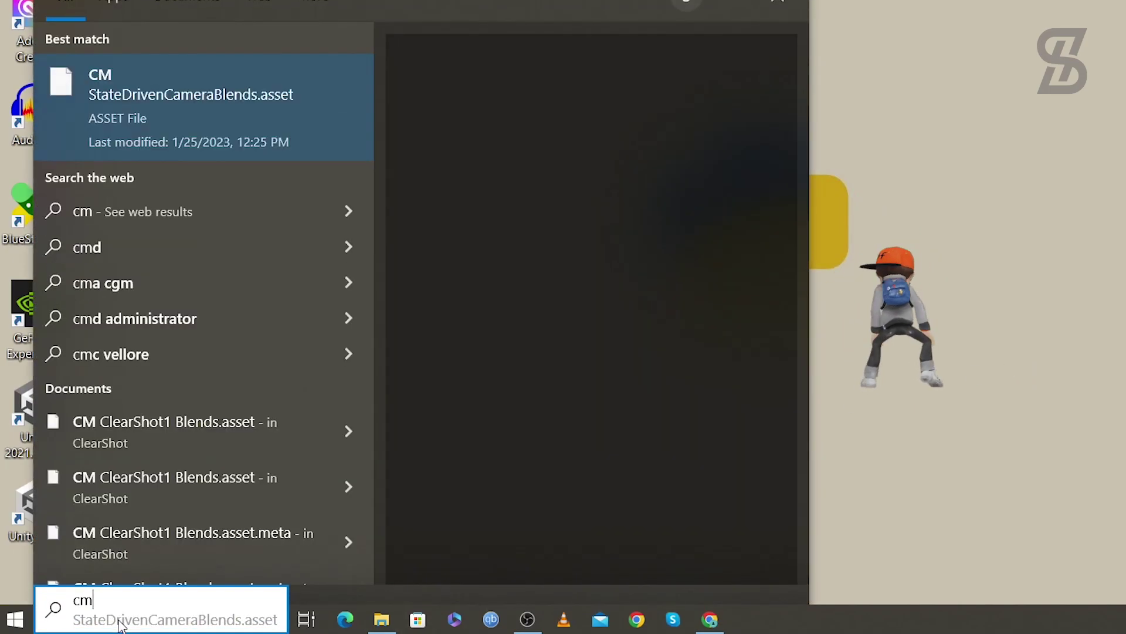
{"action": "type", "text": "d"}
{"action": "key", "text": "Return"}
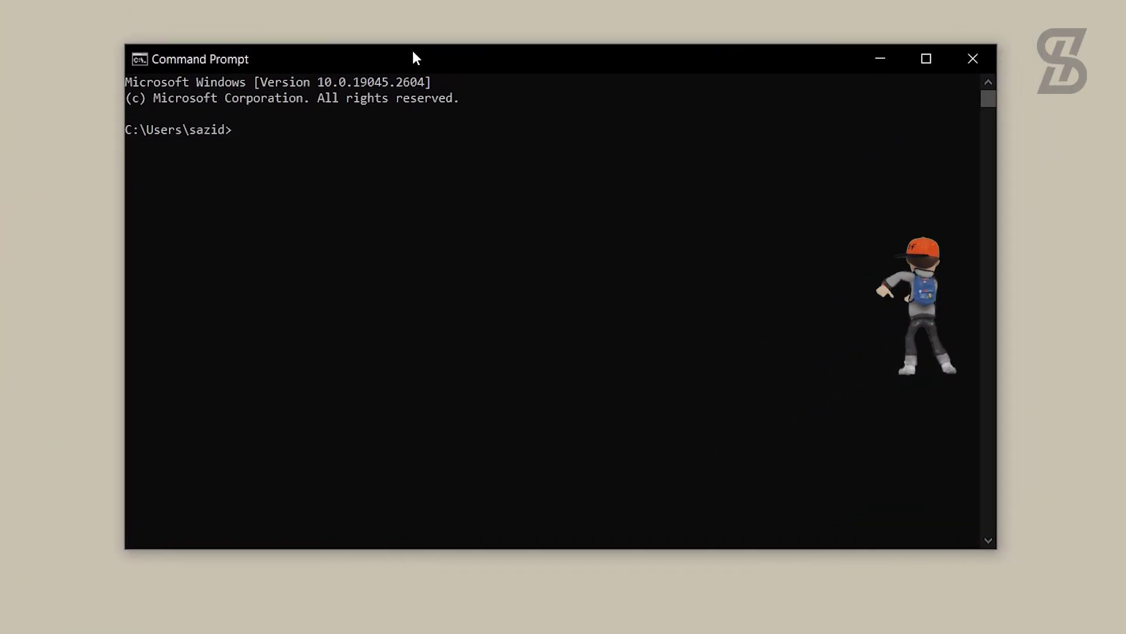
Run py --version and confirm it reports Python 3.11.2
{"action": "type", "text": "py "}
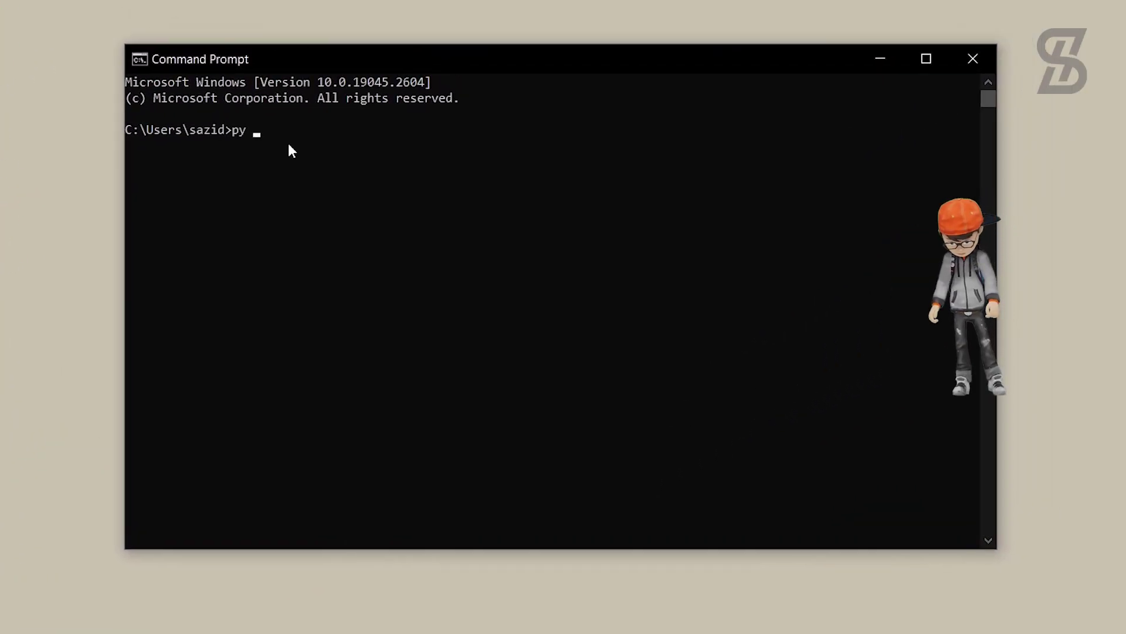
{"action": "type", "text": "--version"}
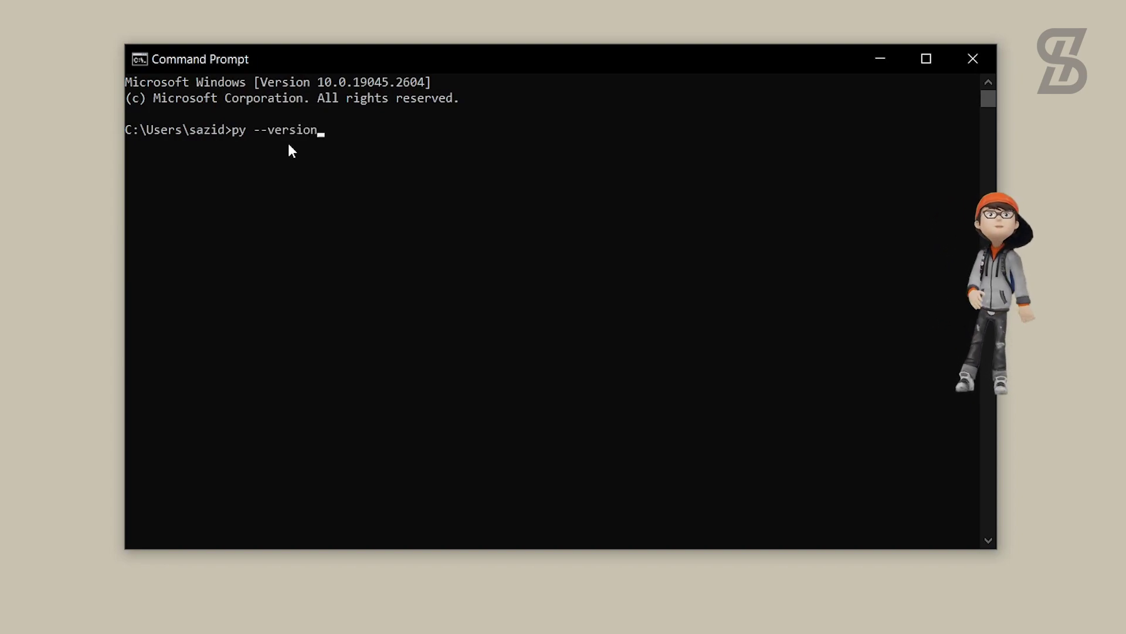
{"action": "key", "text": "Return"}
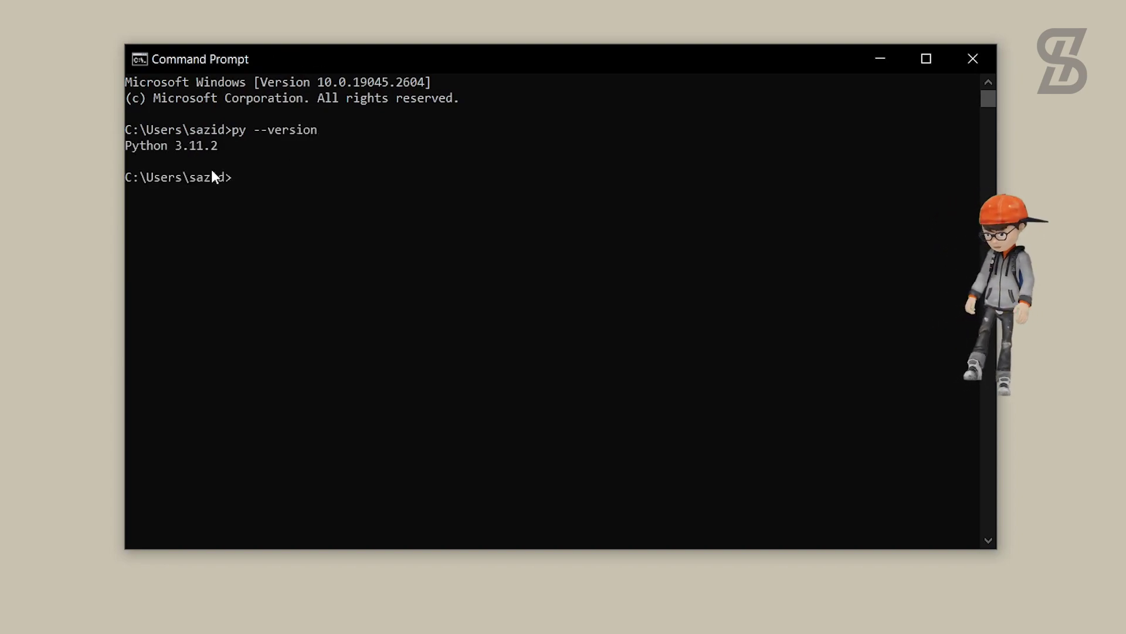
{"action": "left_click_drag", "start_coordinate": [230, 145], "coordinate": [139, 146]}
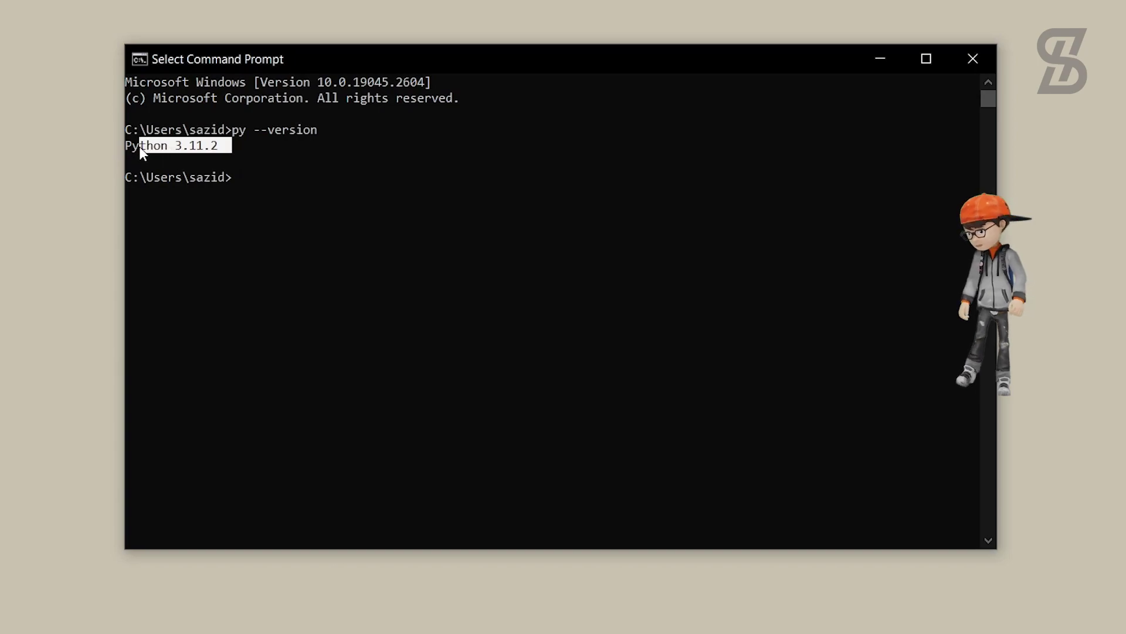
{"action": "left_click", "coordinate": [317, 199]}
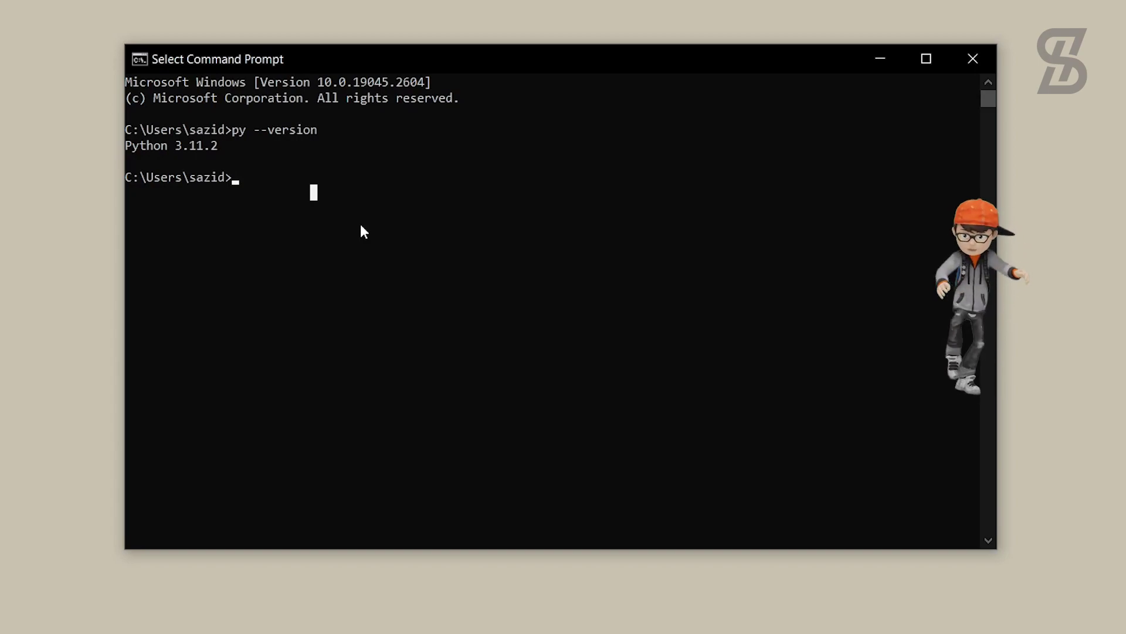
Run pip --version and confirm pip 22.3.1 for Python 3.11
{"action": "type", "text": "p"}
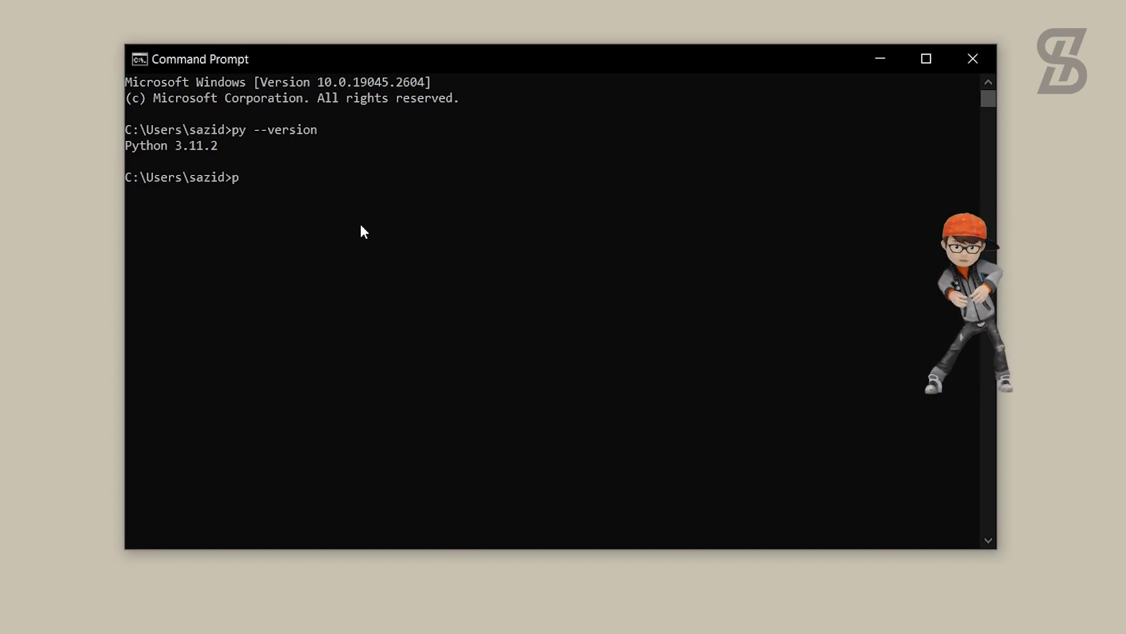
{"action": "type", "text": "ip"}
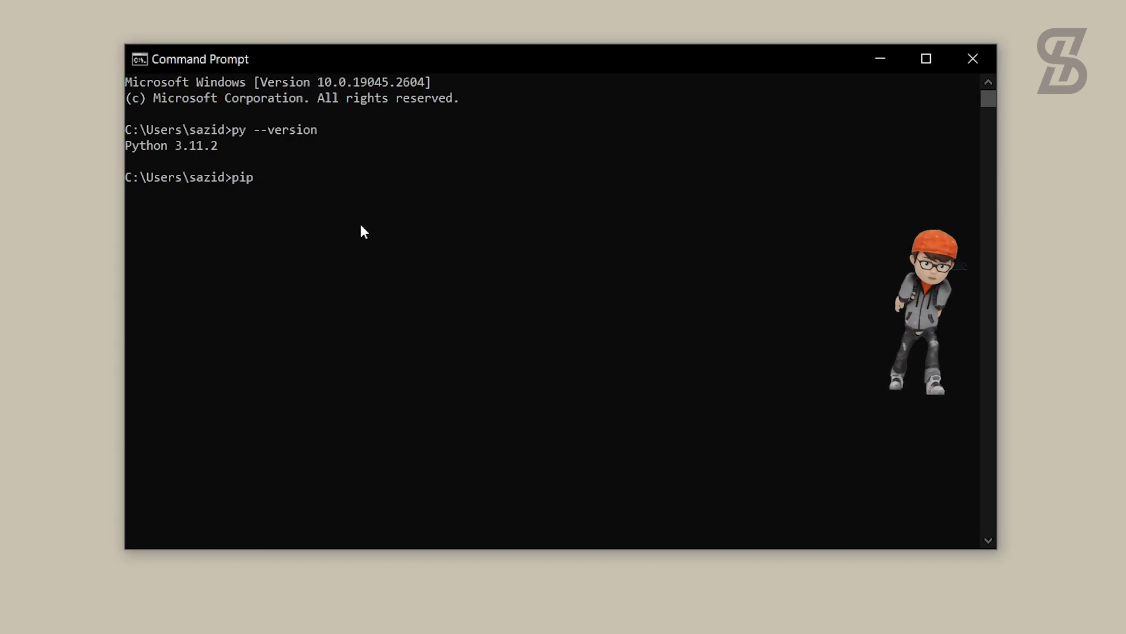
{"action": "type", "text": " --version"}
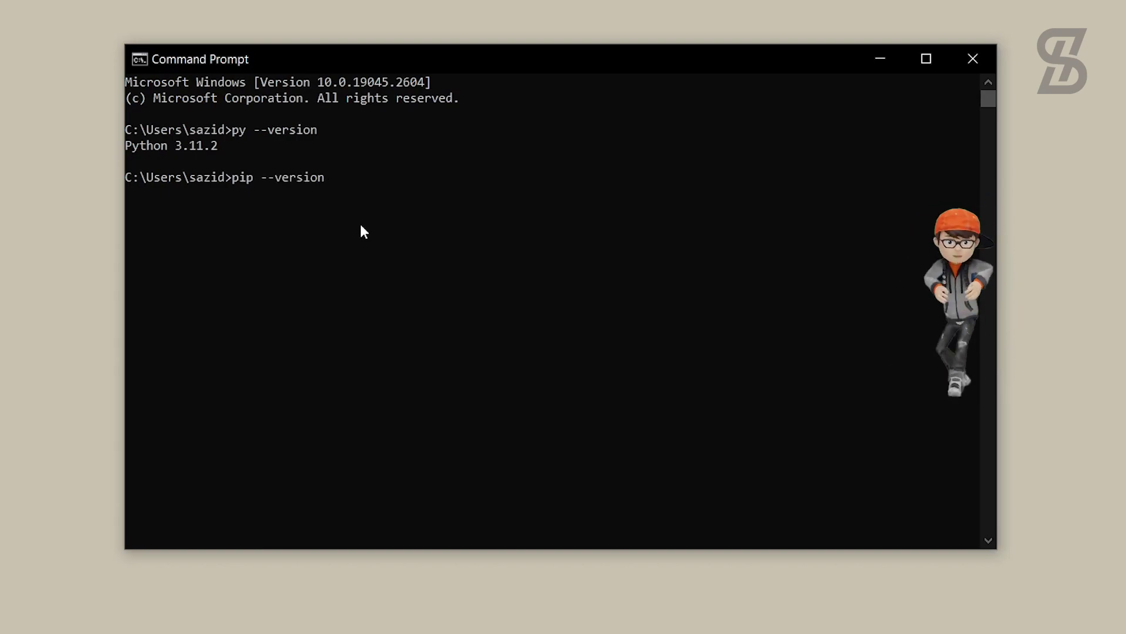
{"action": "key", "text": "Return"}
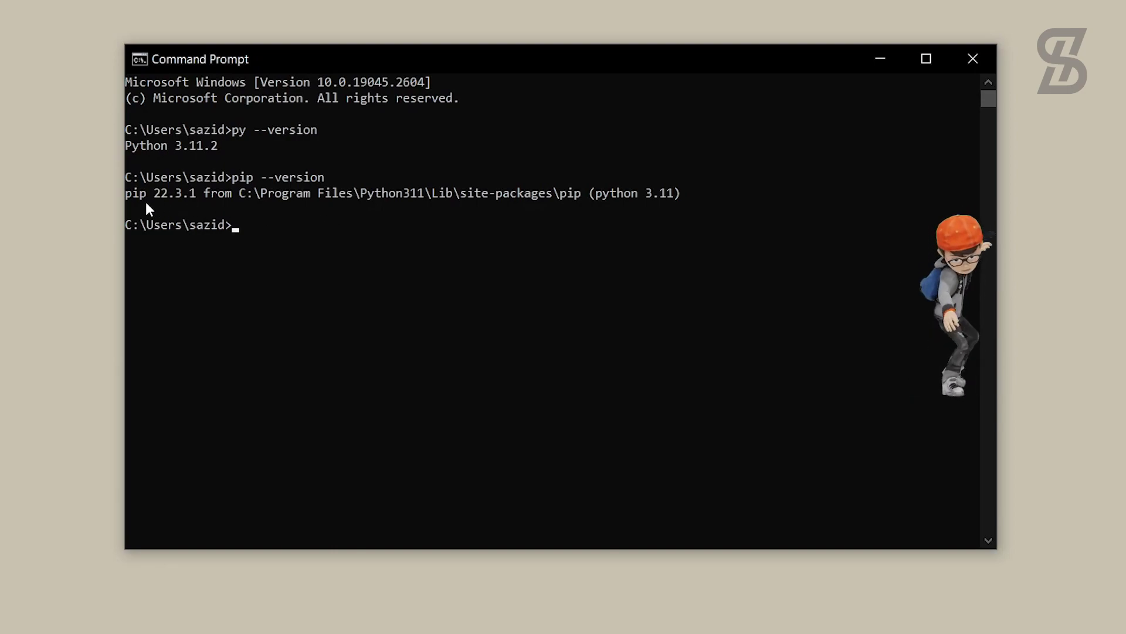
{"action": "mouse_move", "coordinate": [127, 197]}
{"action": "left_mouse_down"}
{"action": "mouse_move", "coordinate": [138, 199]}
{"action": "mouse_move", "coordinate": [126, 197]}
{"action": "left_mouse_up"}
{"action": "left_click_drag", "start_coordinate": [198, 196], "coordinate": [165, 194]}
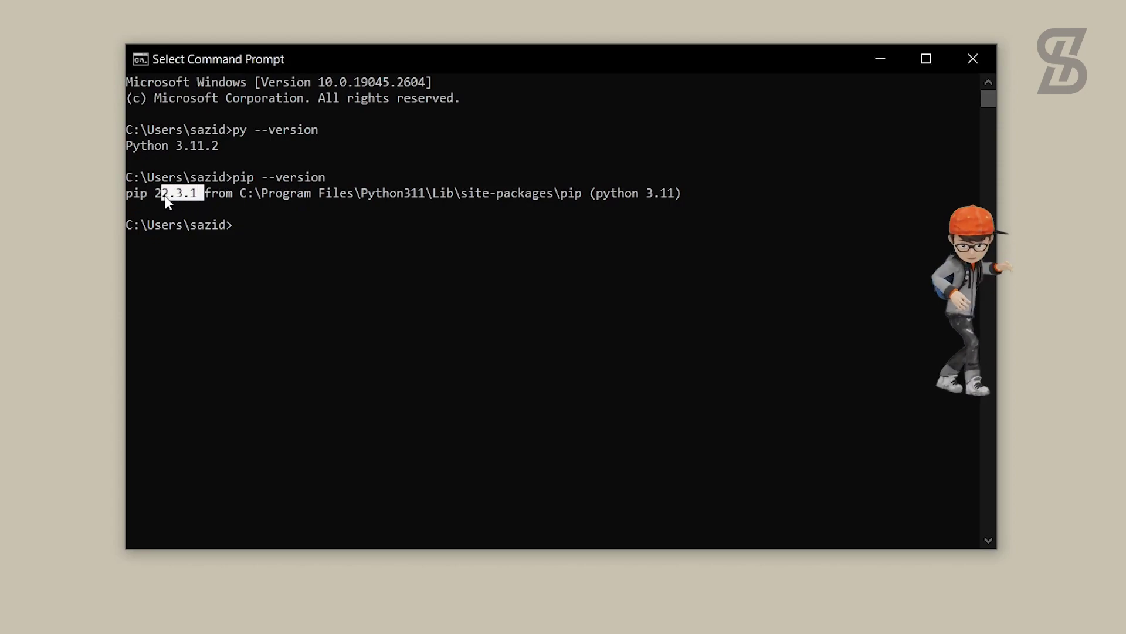
{"action": "left_click", "coordinate": [233, 209]}
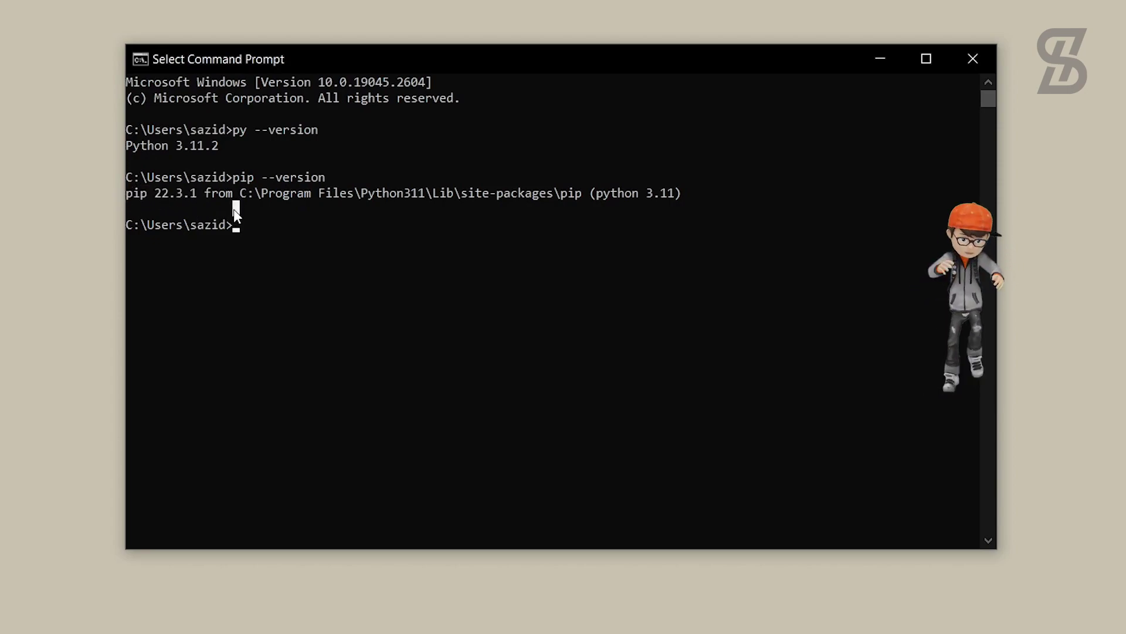
Close the Command Prompt window with its X button
{"action": "left_click", "coordinate": [984, 61]}
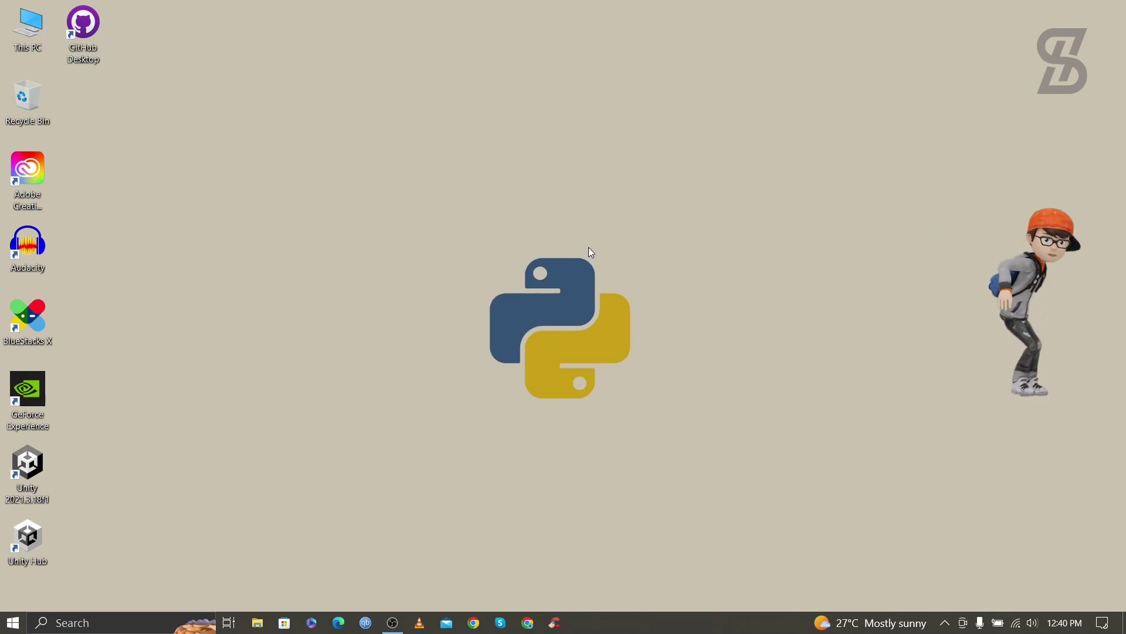
Launch IDLE from Windows search and move its Shell window to screen centre
{"action": "left_click", "coordinate": [131, 622]}
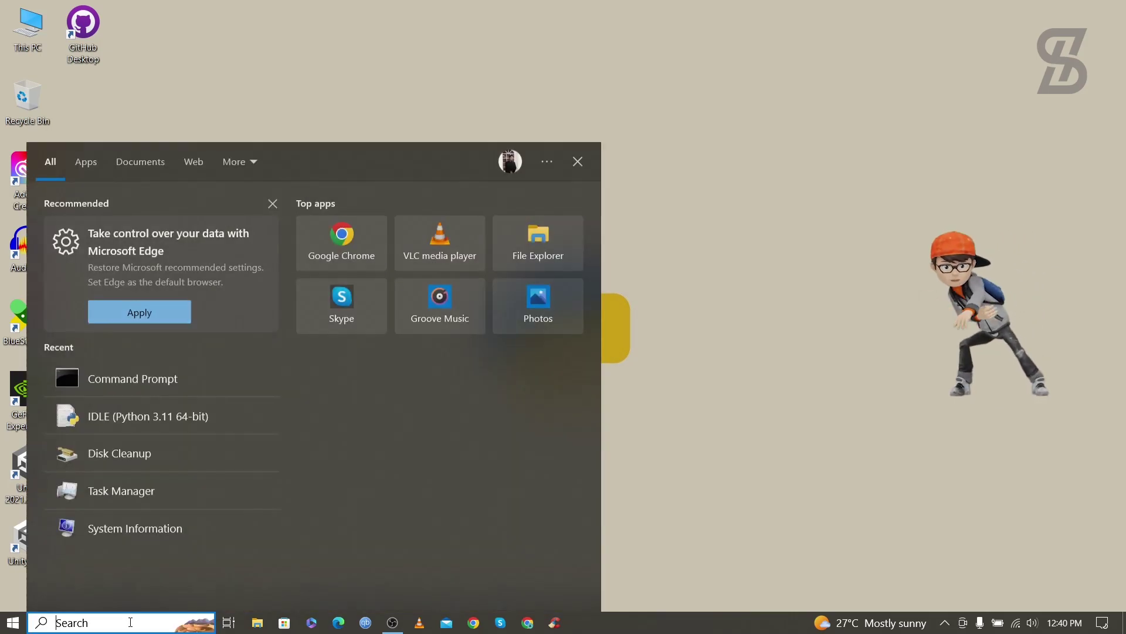
{"action": "type", "text": "i"}
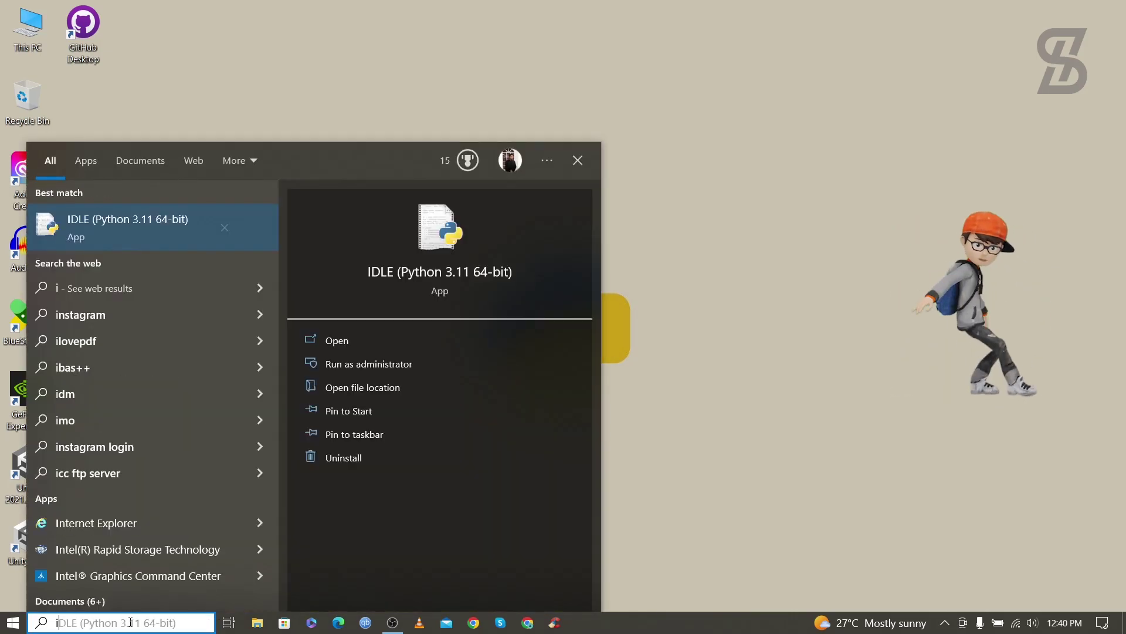
{"action": "type", "text": "dle"}
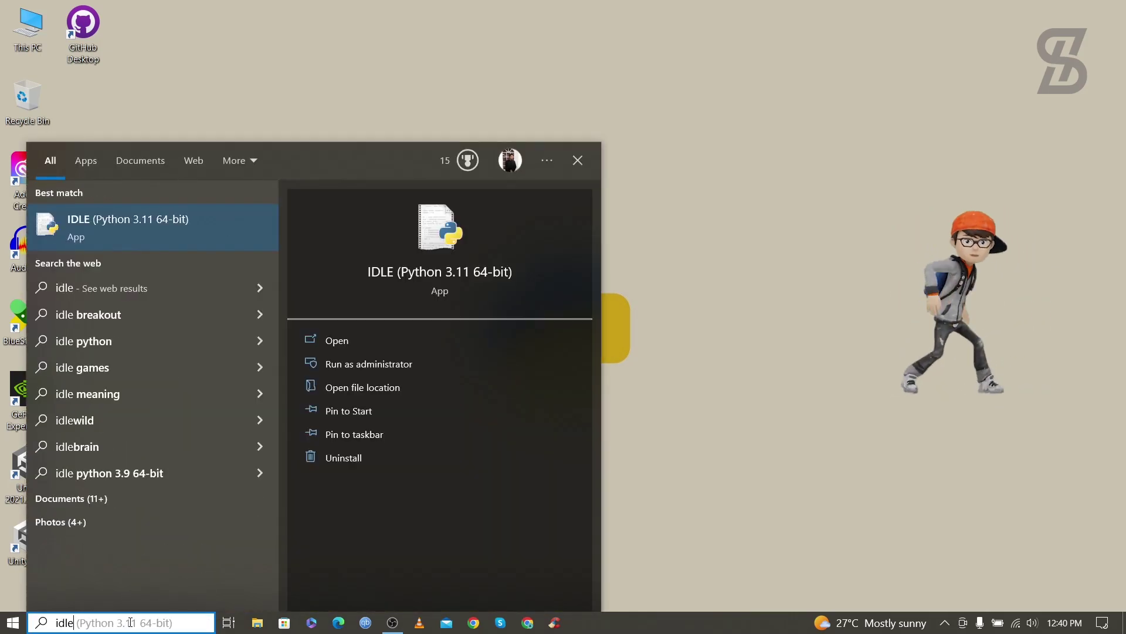
{"action": "key", "text": "Return"}
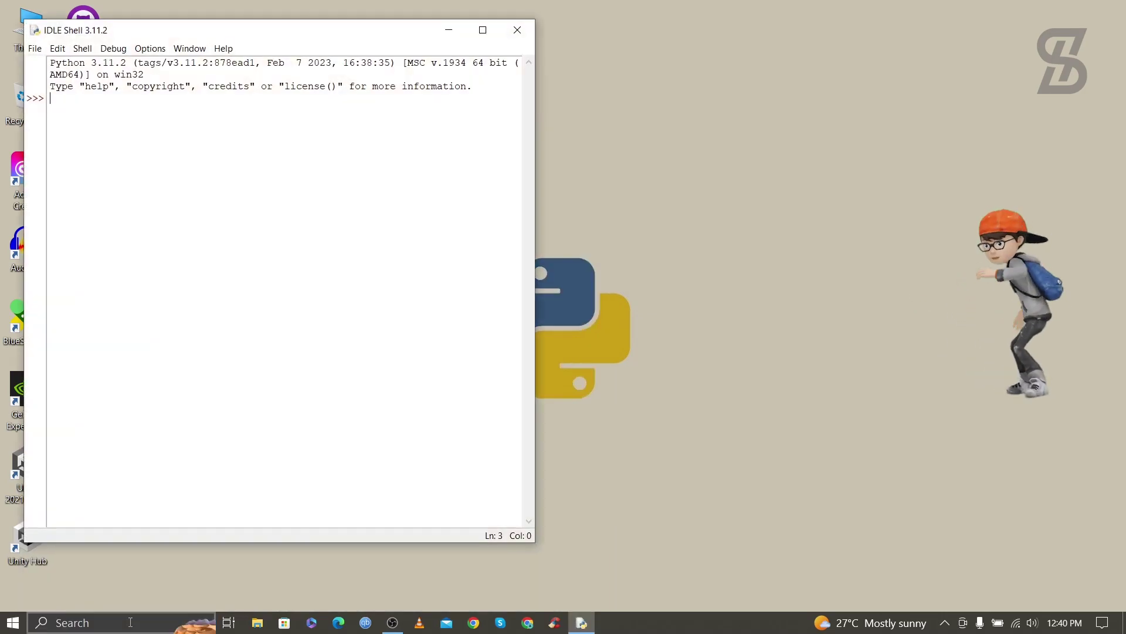
{"action": "left_click_drag", "start_coordinate": [267, 41], "coordinate": [556, 80]}
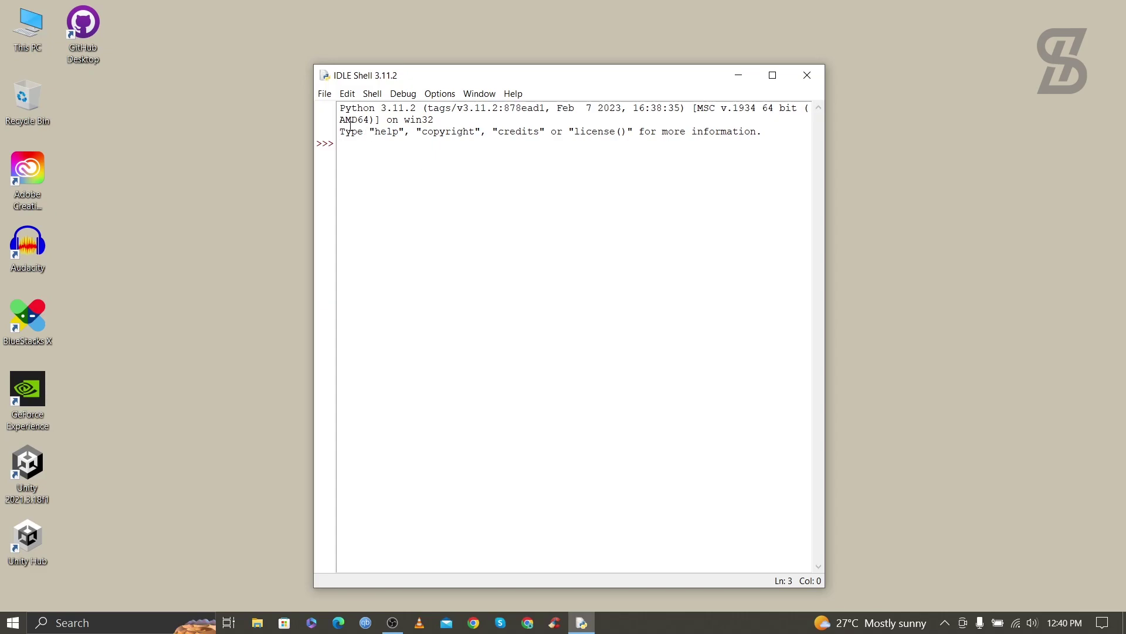
Check Python 3.11.2 in the IDLE banner and start a fresh prompt line
{"action": "mouse_move", "coordinate": [339, 111]}
{"action": "left_mouse_down"}
{"action": "mouse_move", "coordinate": [387, 119]}
{"action": "mouse_move", "coordinate": [429, 109]}
{"action": "mouse_move", "coordinate": [339, 114]}
{"action": "left_mouse_up"}
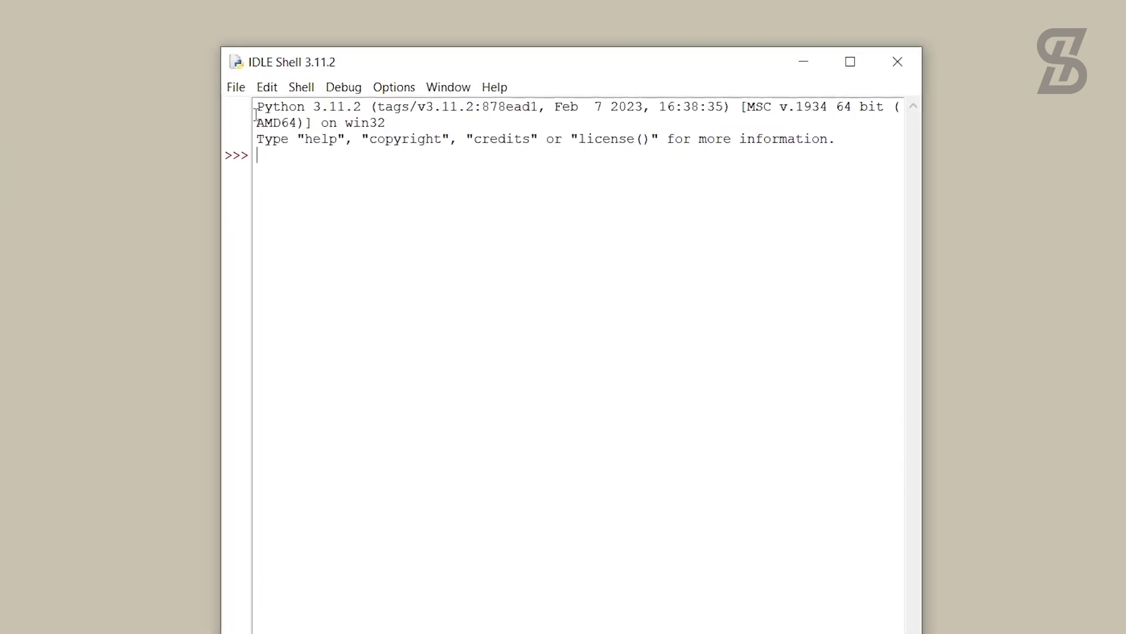
{"action": "left_click_drag", "start_coordinate": [256, 111], "coordinate": [369, 110]}
{"action": "left_click", "coordinate": [291, 171]}
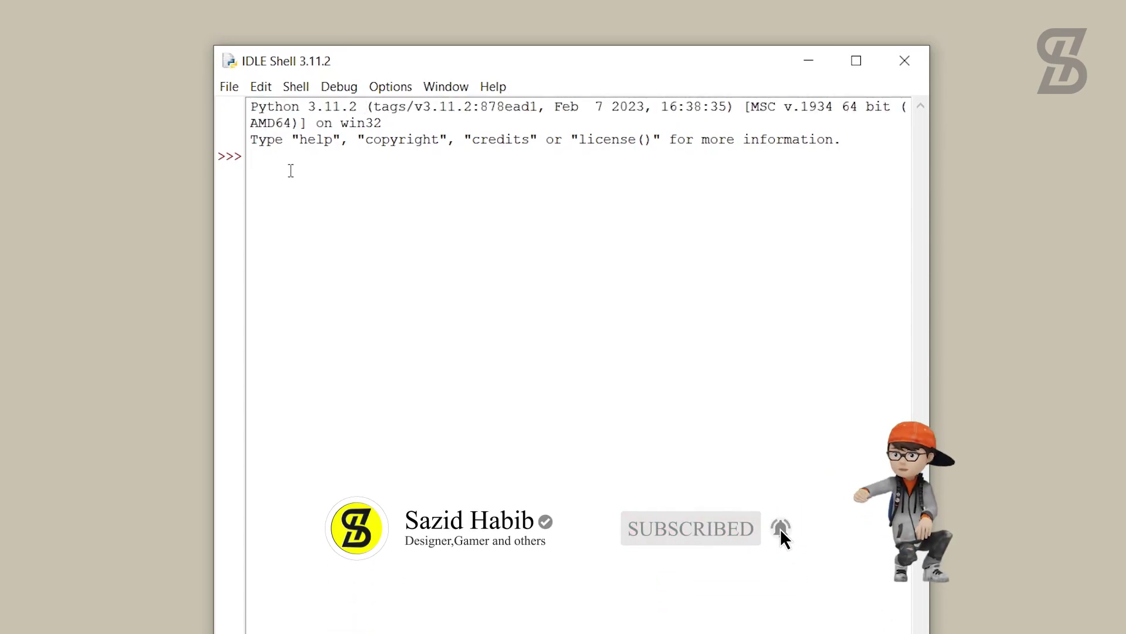
{"action": "key", "text": "Return"}
{"action": "key", "text": "Return"}
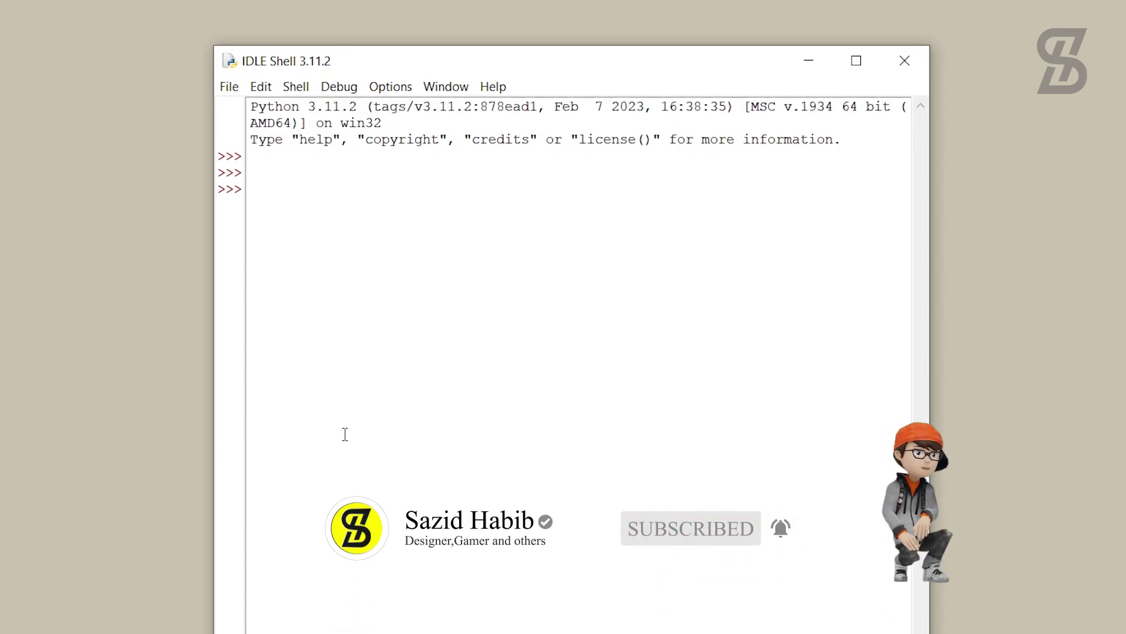
Try 'import pandas as pd', note the No module named 'pandas' error, then minimize IDLE
{"action": "type", "text": "import pandas "}
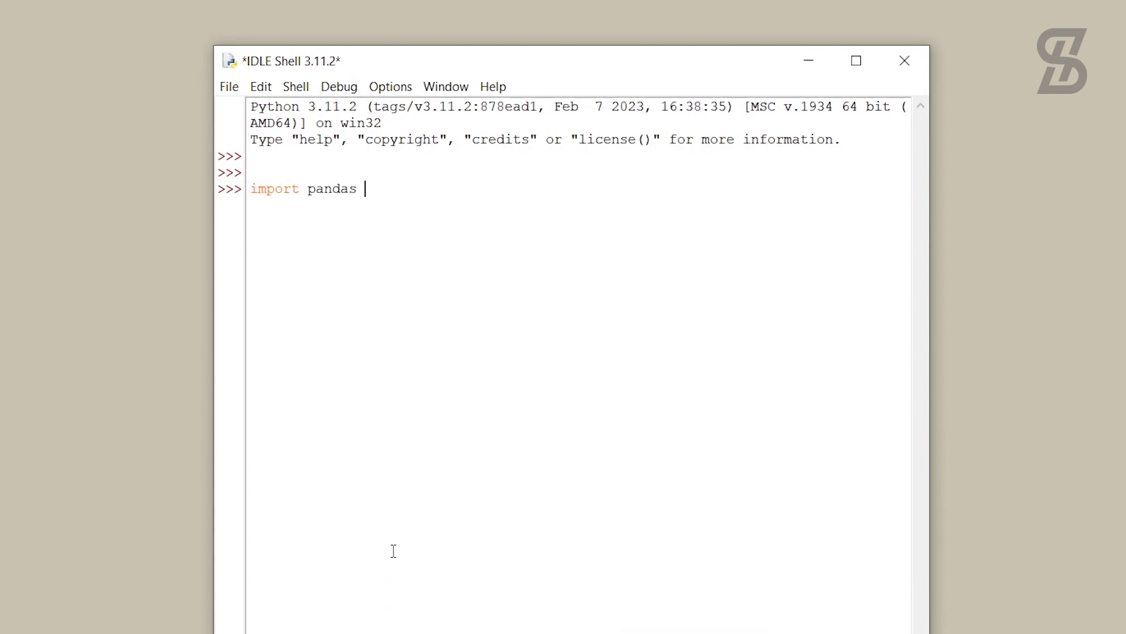
{"action": "type", "text": "as pd"}
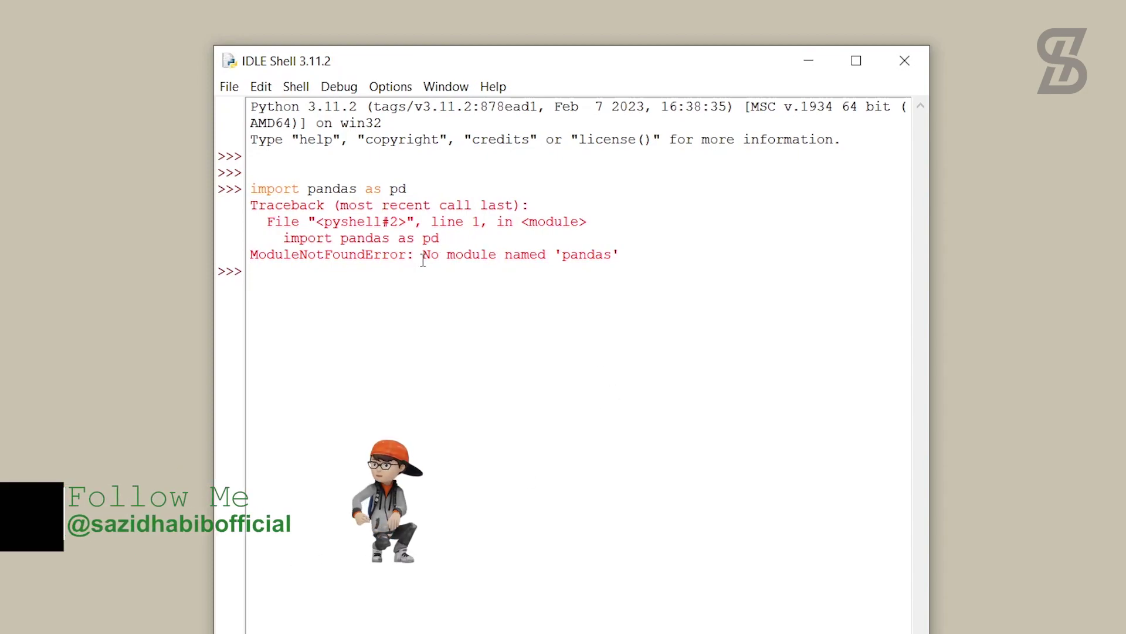
{"action": "left_click_drag", "start_coordinate": [423, 258], "coordinate": [620, 255]}
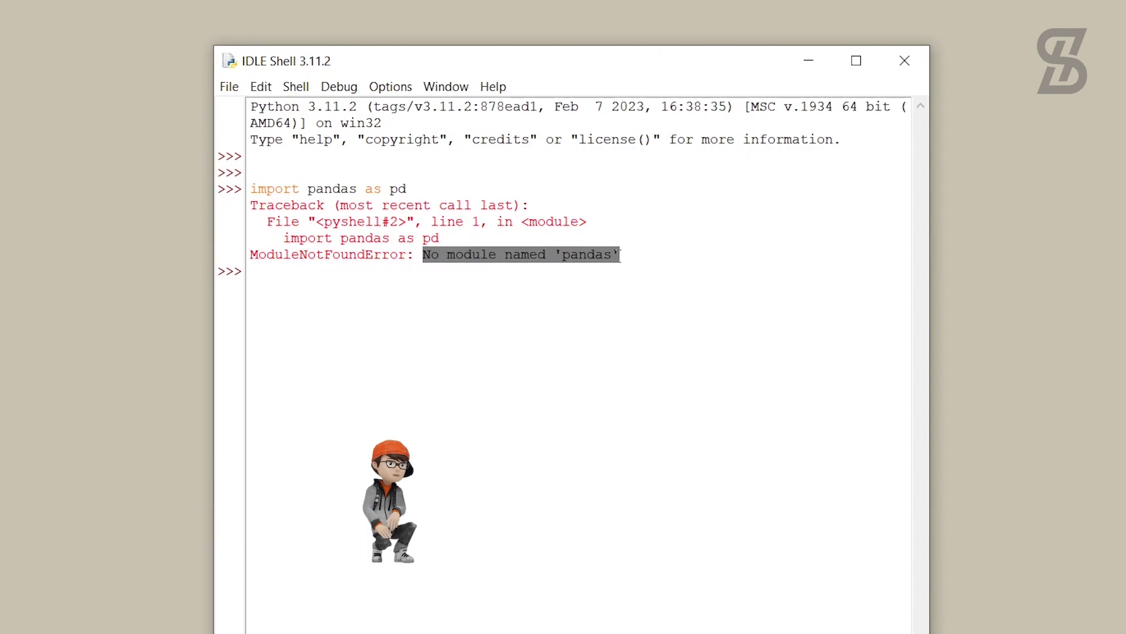
{"action": "left_click", "coordinate": [621, 255]}
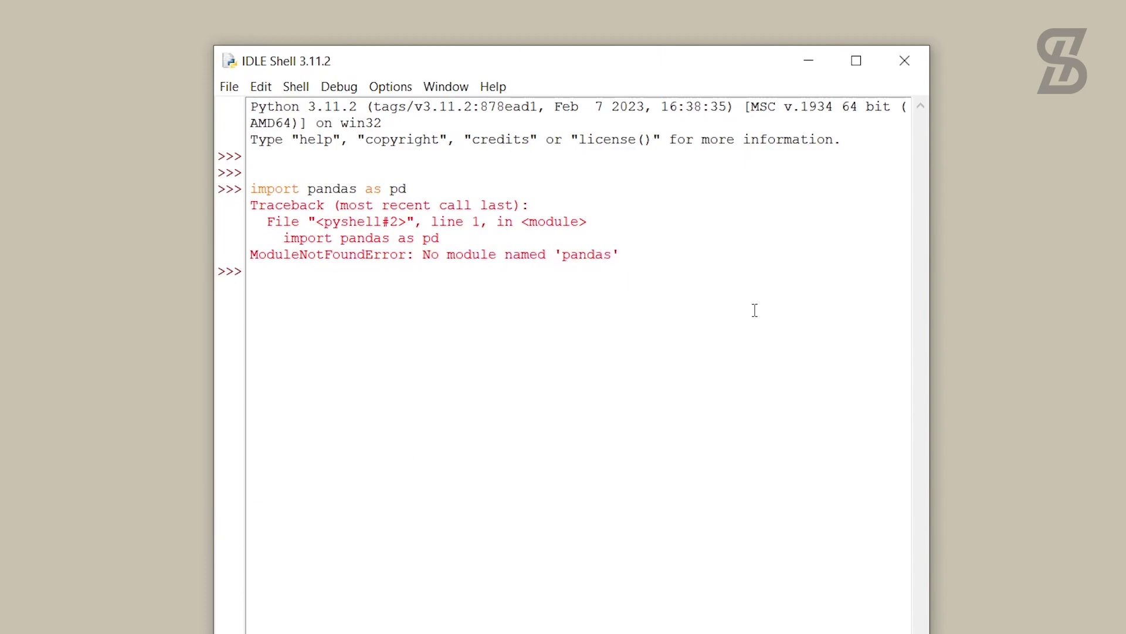
{"action": "left_click", "coordinate": [809, 66]}
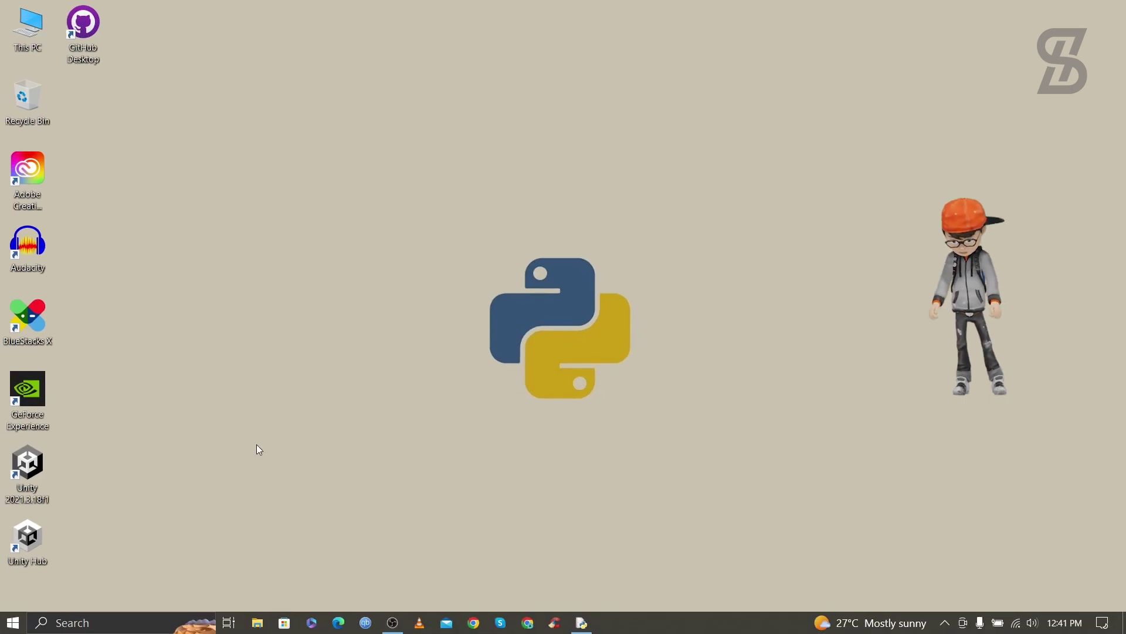
Launch Command Prompt from taskbar search with 'cmd' and move its window to the screen centre
{"action": "left_click", "coordinate": [102, 620]}
{"action": "type", "text": "cmd"}
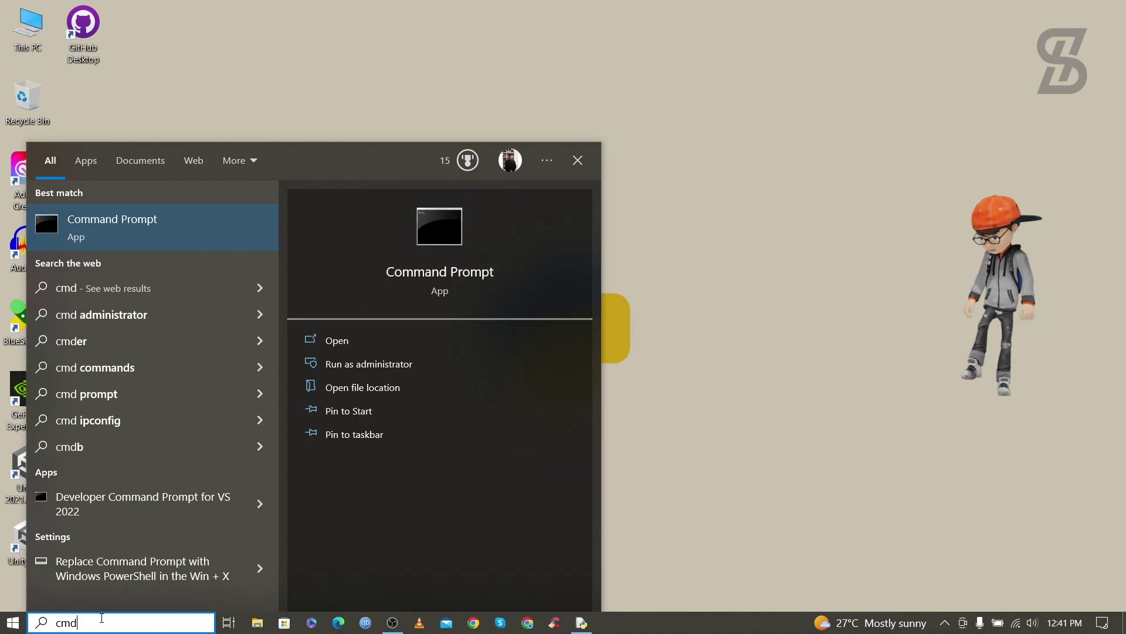
{"action": "key", "text": "Return"}
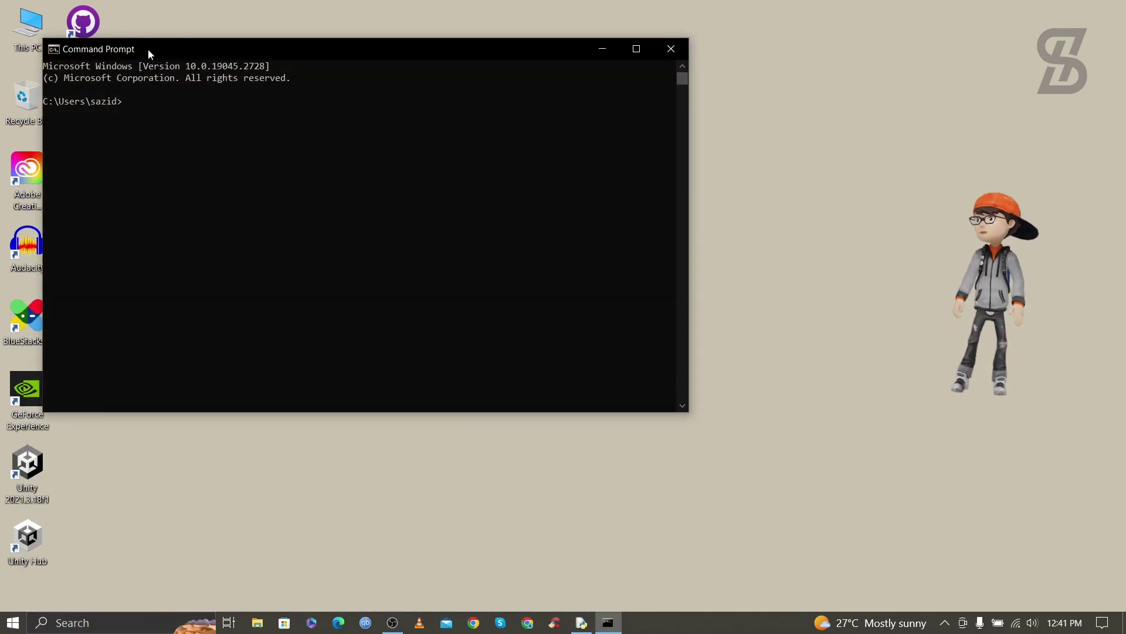
{"action": "left_click_drag", "start_coordinate": [148, 51], "coordinate": [364, 139]}
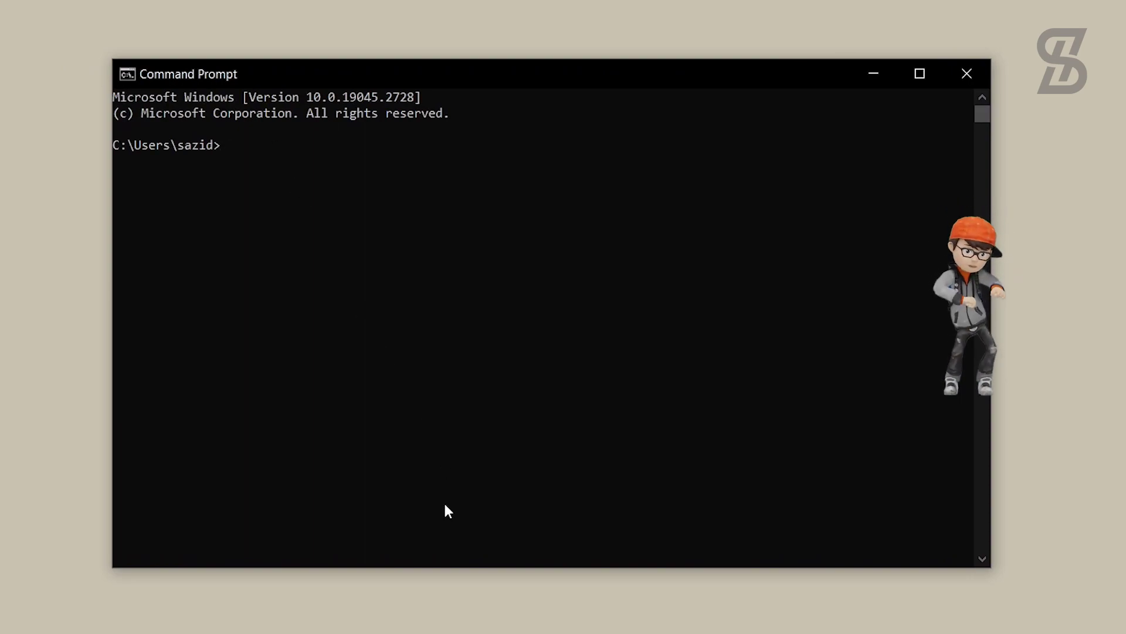
Run 'pip install pandas', installing pandas-1.5.3 and numpy-1.24.2, and highlight the success message
{"action": "type", "text": "pip"}
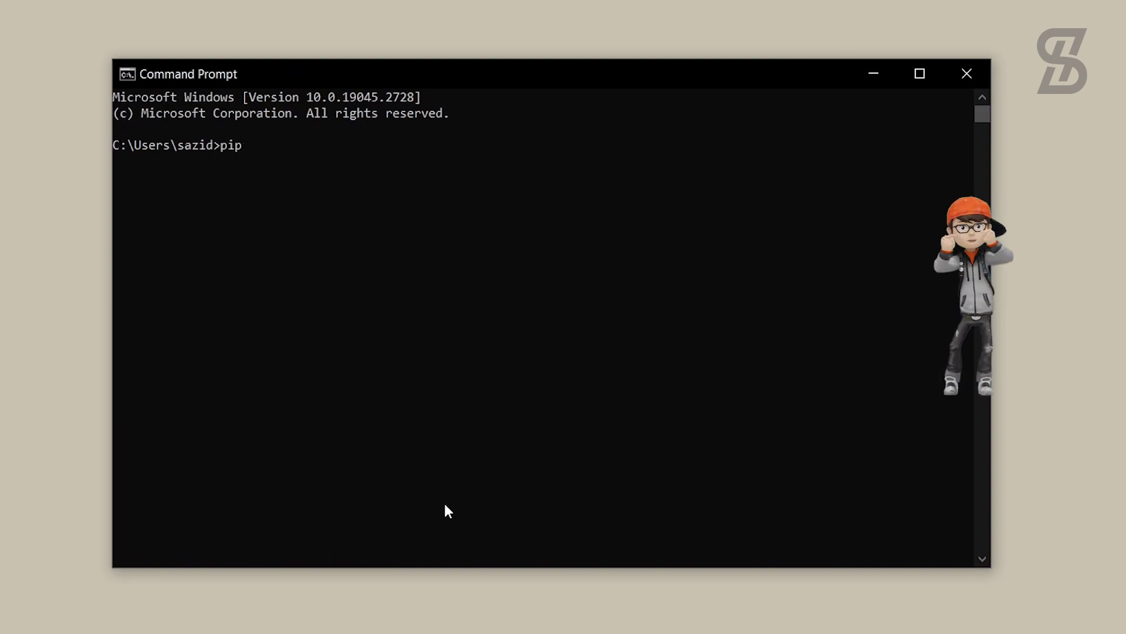
{"action": "type", "text": " install"}
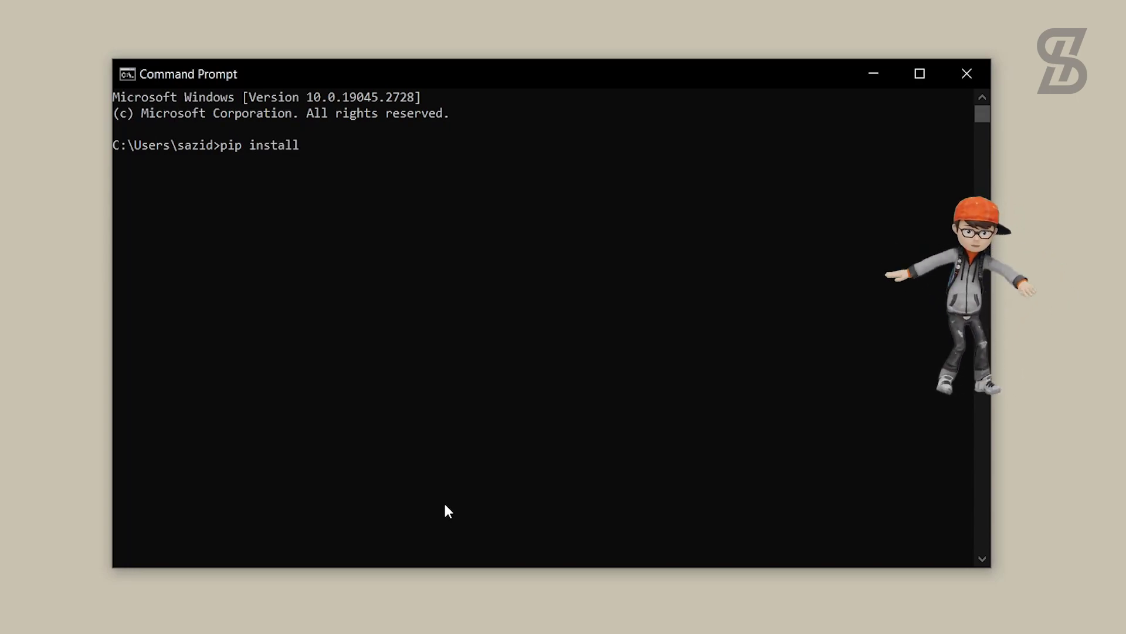
{"action": "type", "text": " panda"}
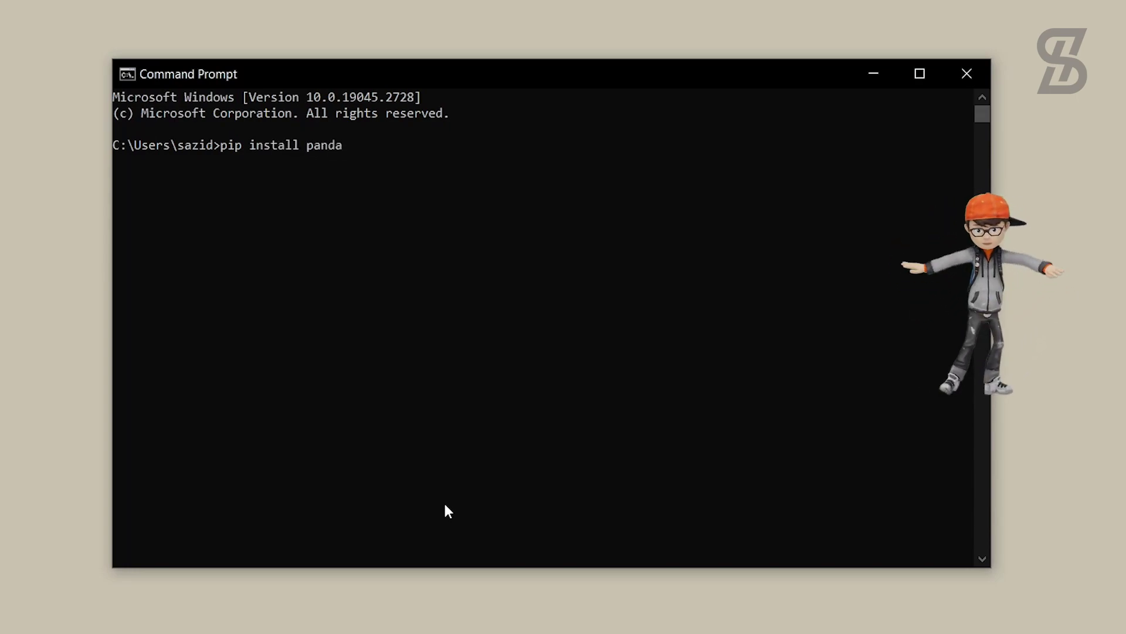
{"action": "type", "text": "s"}
{"action": "key", "text": "Return"}
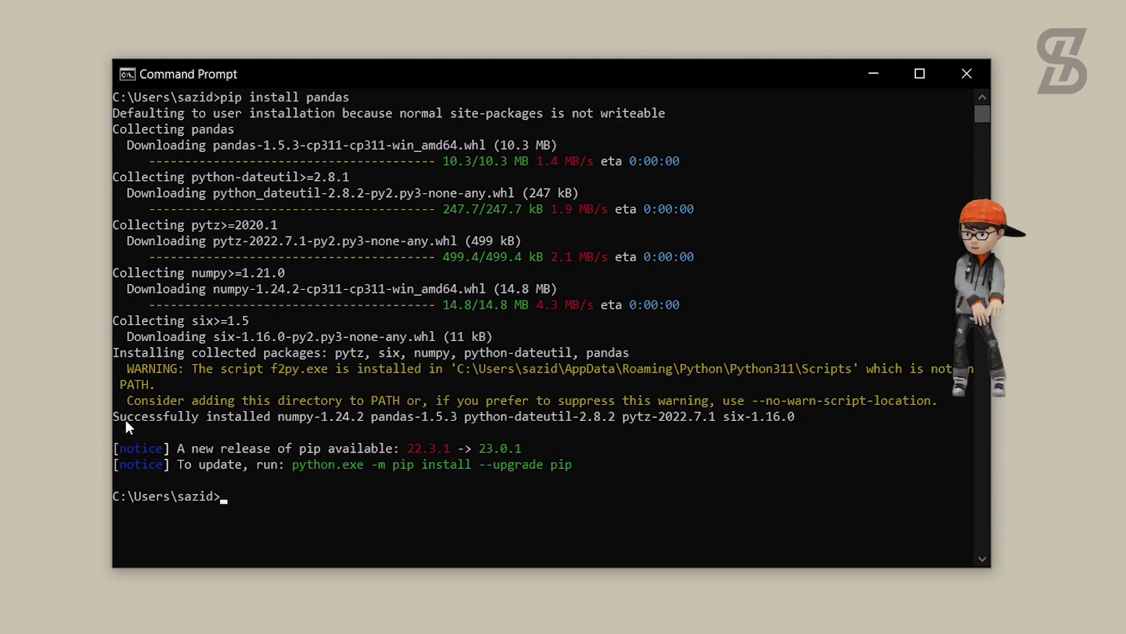
{"action": "left_click_drag", "start_coordinate": [112, 420], "coordinate": [128, 419]}
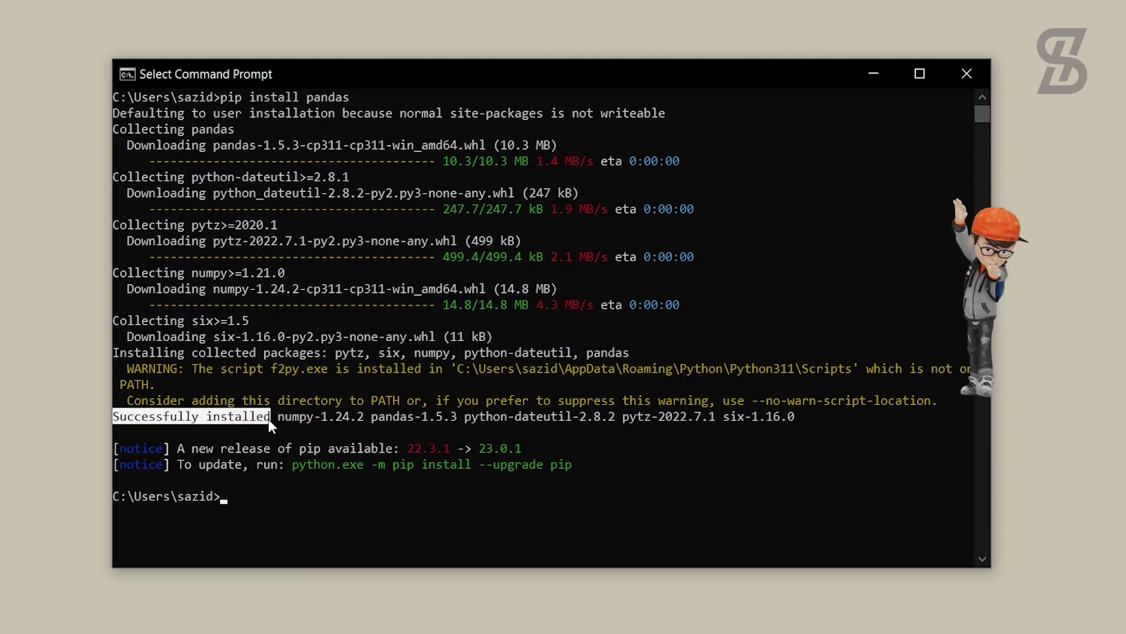
{"action": "double_click", "coordinate": [434, 418]}
{"action": "left_click", "coordinate": [459, 432]}
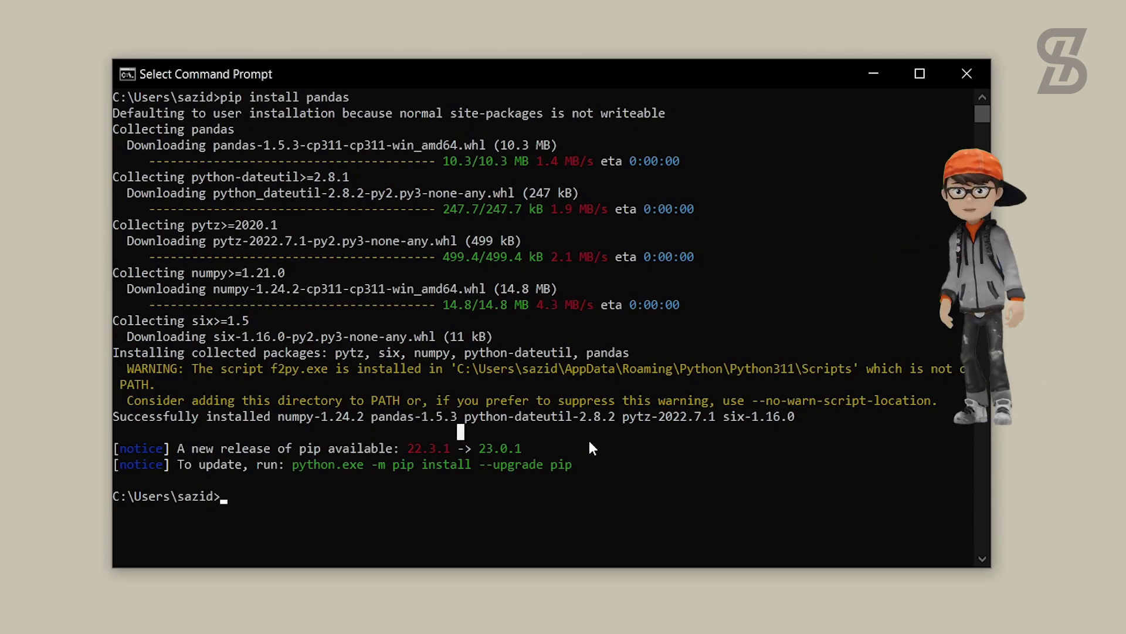
Close Command Prompt, return to IDLE Shell and type 'import pandas as pd' at a fresh prompt
{"action": "left_click", "coordinate": [967, 75]}
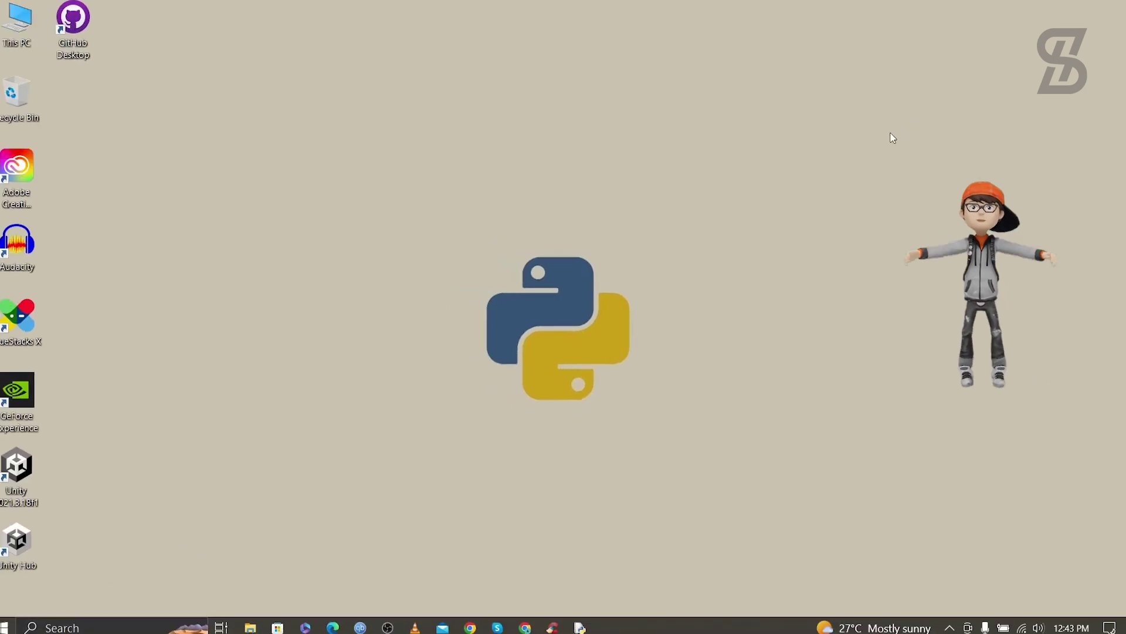
{"action": "left_click", "coordinate": [582, 622]}
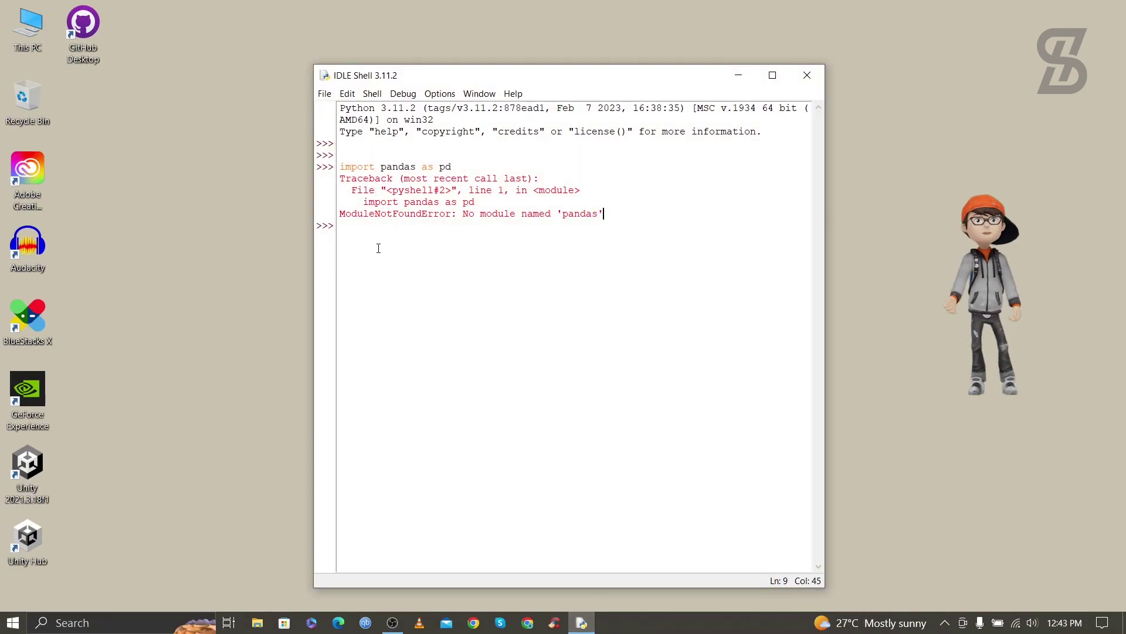
{"action": "left_click", "coordinate": [378, 248]}
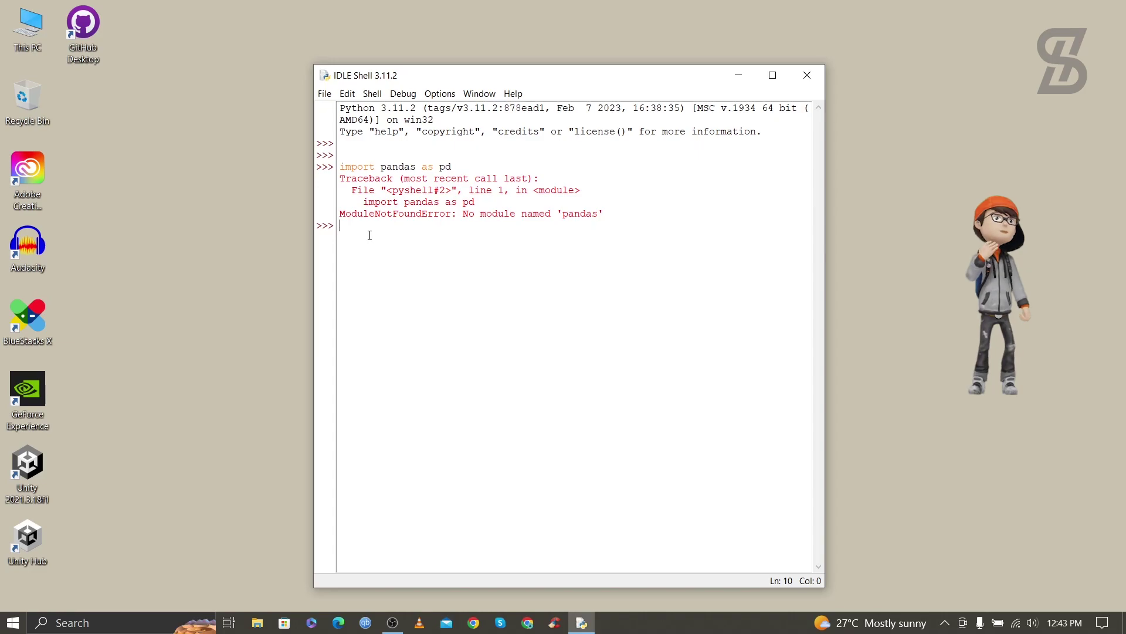
{"action": "key", "text": "Return"}
{"action": "type", "text": "import pan"}
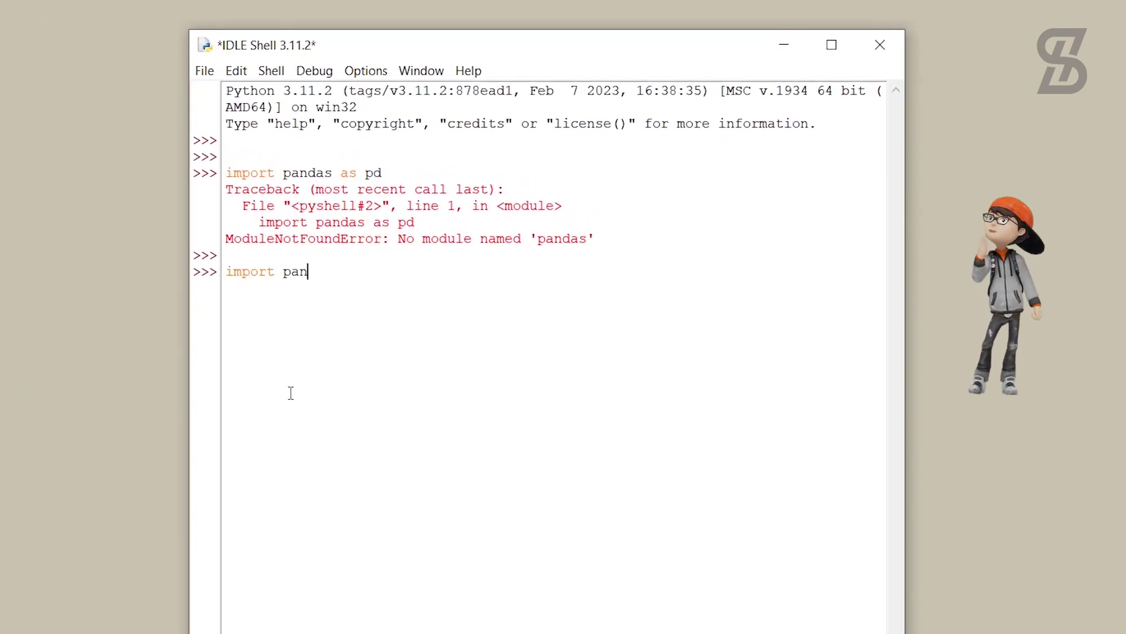
{"action": "type", "text": "das as pd"}
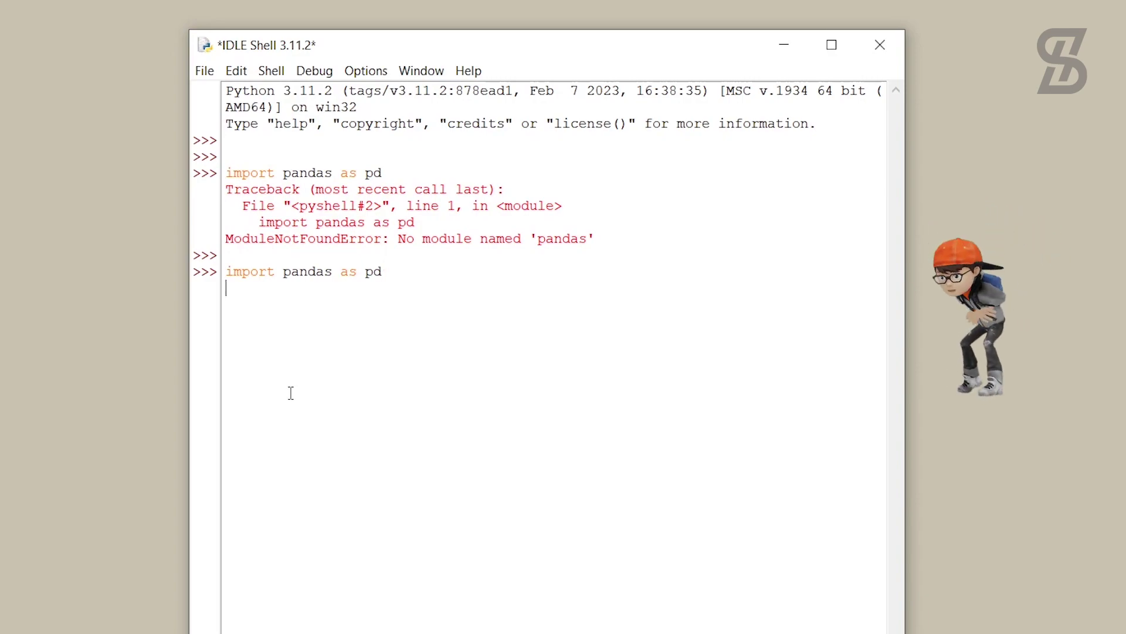
Run print("pandas version: " + pd.__version__) to show 1.5.3, and highlight that output line
{"action": "type", "text": "p"}
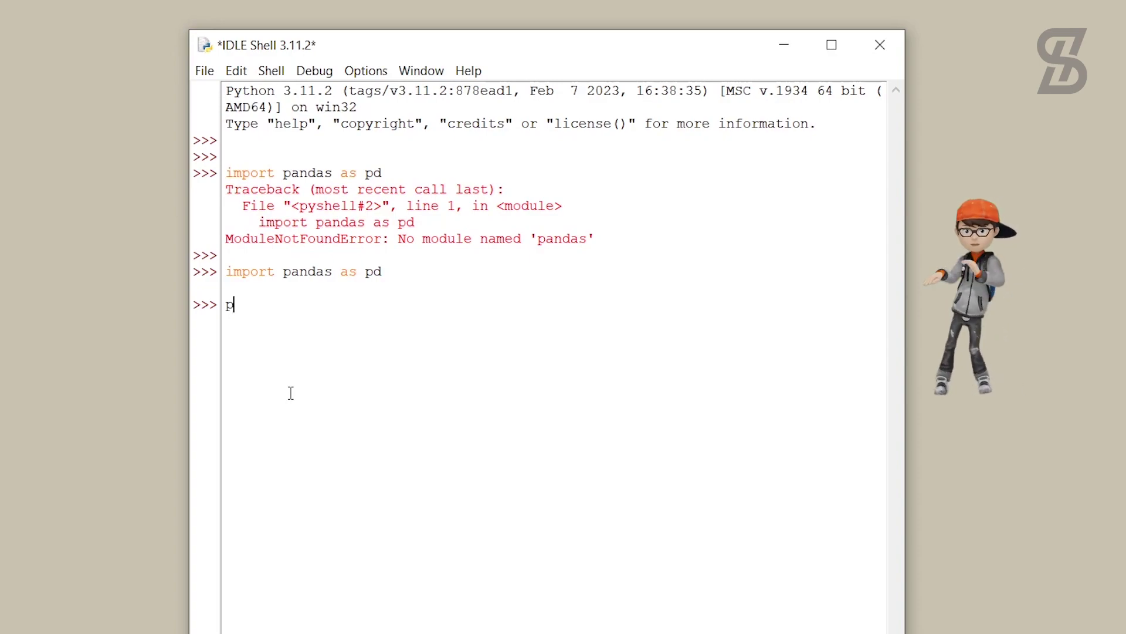
{"action": "type", "text": "rint(\")"}
{"action": "key", "text": "Left"}
{"action": "type", "text": "\""}
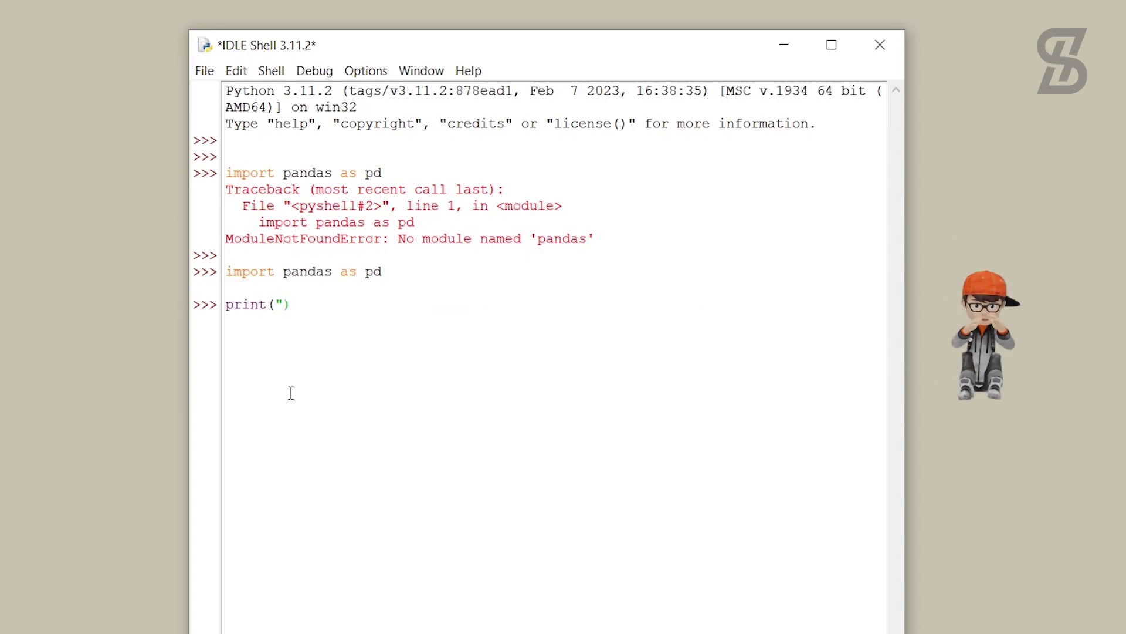
{"action": "key", "text": "Left"}
{"action": "type", "text": "pandas version:"}
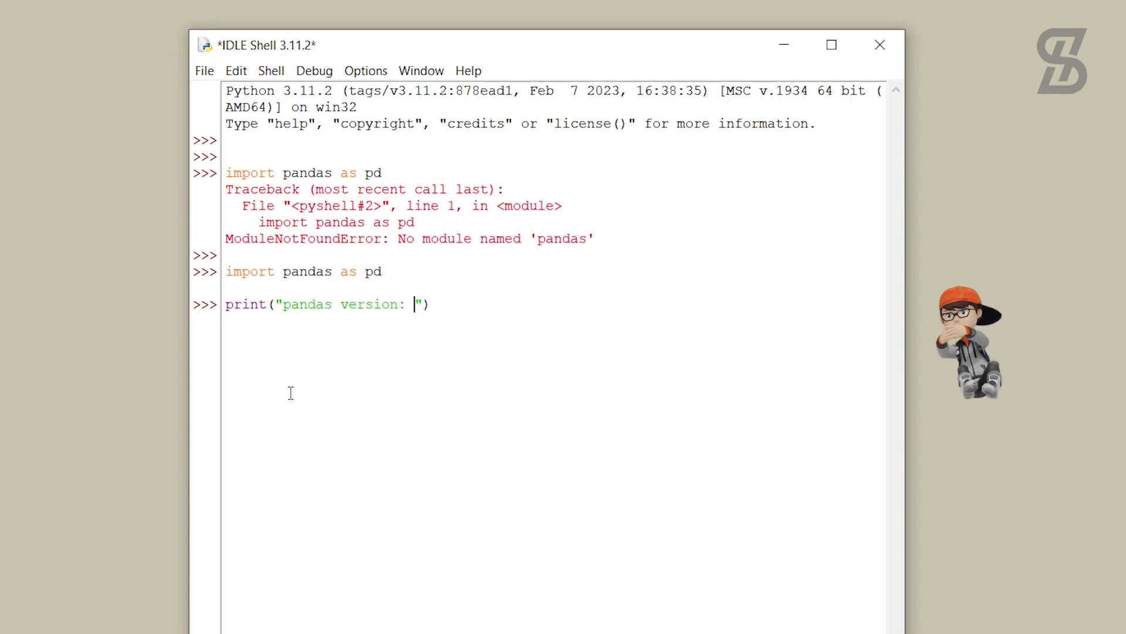
{"action": "key", "text": "Right"}
{"action": "type", "text": "+ pd.__version__"}
{"action": "key", "text": "Right"}
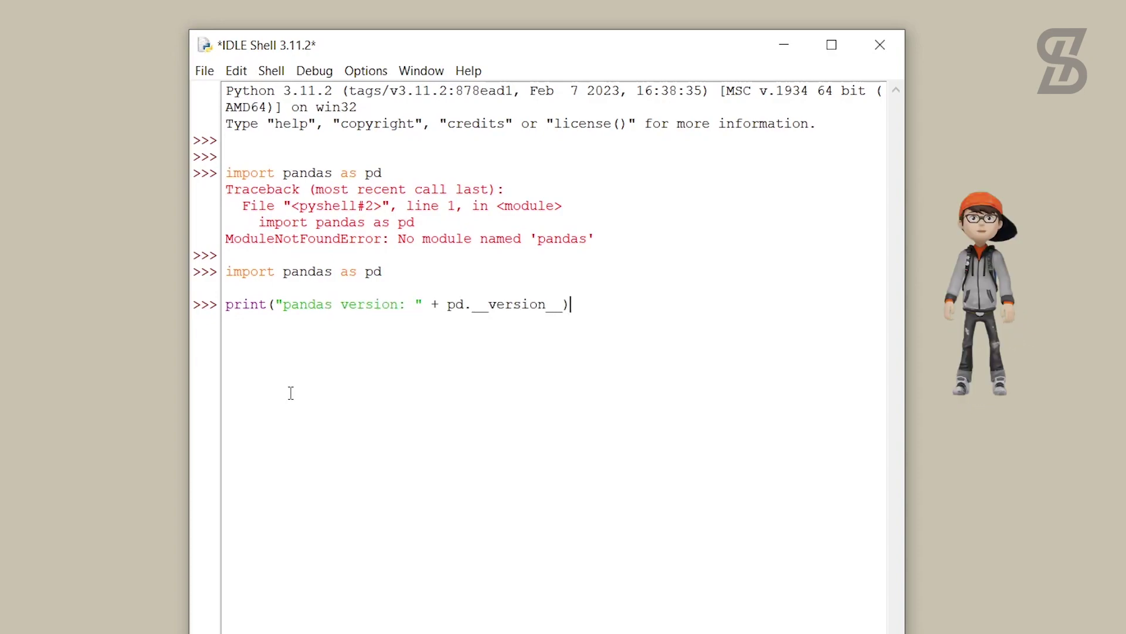
{"action": "key", "text": "Return"}
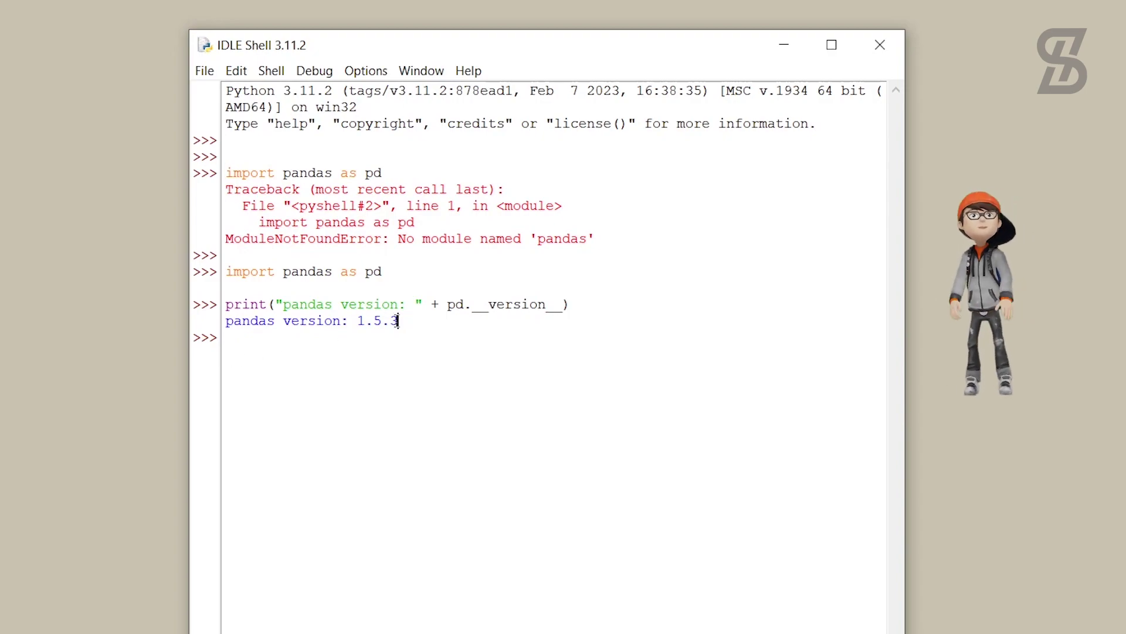
{"action": "left_click_drag", "start_coordinate": [399, 321], "coordinate": [223, 321]}
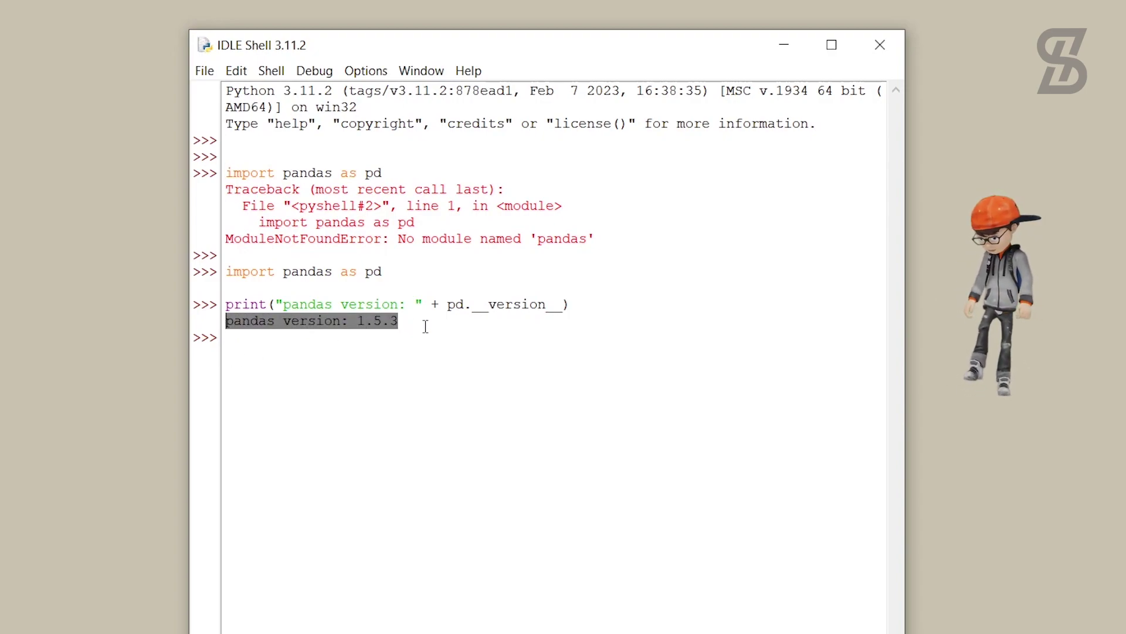
{"action": "left_click", "coordinate": [271, 343]}
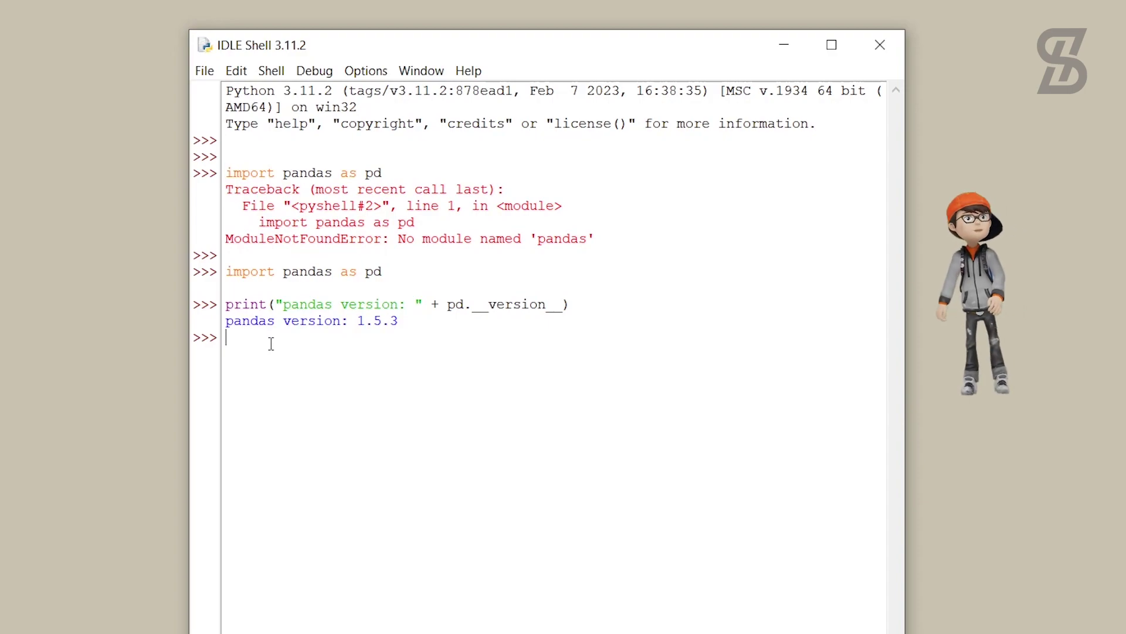